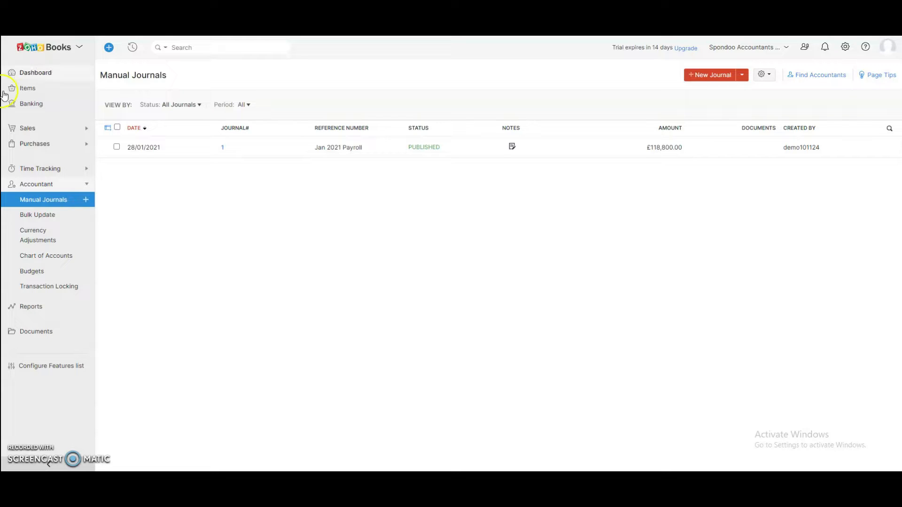
Open the Balance Sheet report and examine the PAYE & NIC, pension and wages payable liabilities.
{"action": "left_click", "coordinate": [35, 309]}
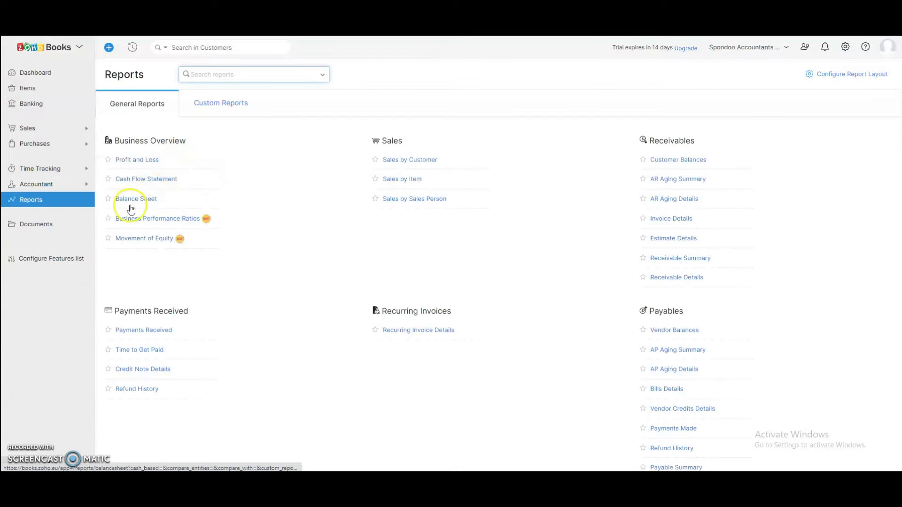
{"action": "left_click", "coordinate": [131, 208]}
{"action": "scroll", "coordinate": [681, 305], "scroll_direction": "down", "scroll_amount": 1}
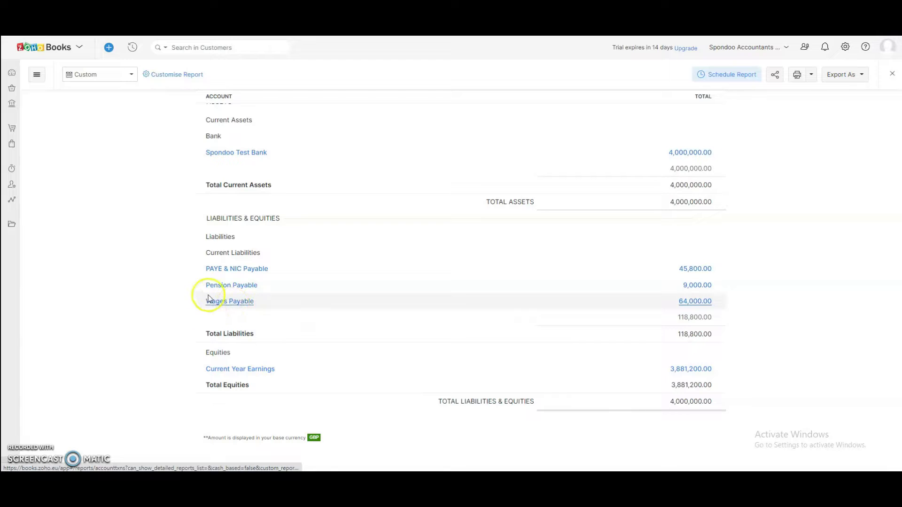
{"action": "left_click_drag", "start_coordinate": [181, 302], "coordinate": [296, 302]}
{"action": "left_click", "coordinate": [210, 321]}
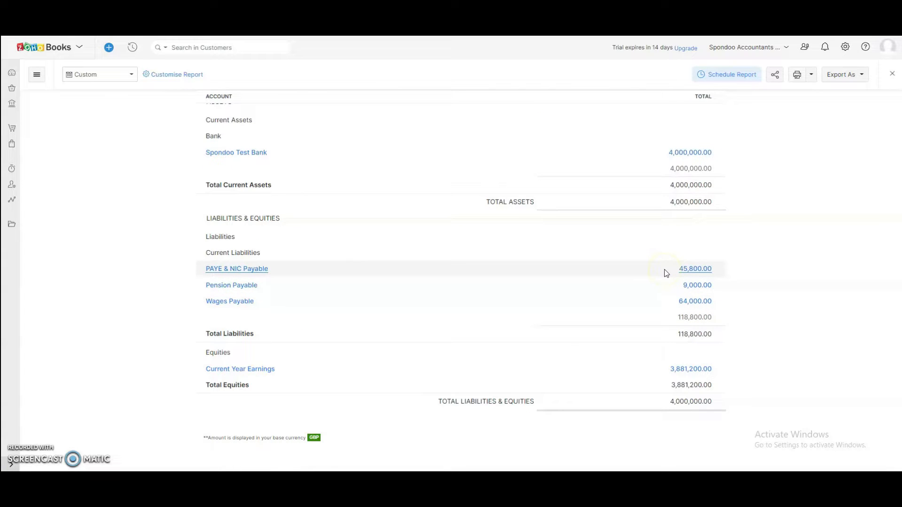
Open the uncategorised transactions of Spondoo Test Bank and review the listed payroll-related withdrawals.
{"action": "left_click", "coordinate": [12, 112]}
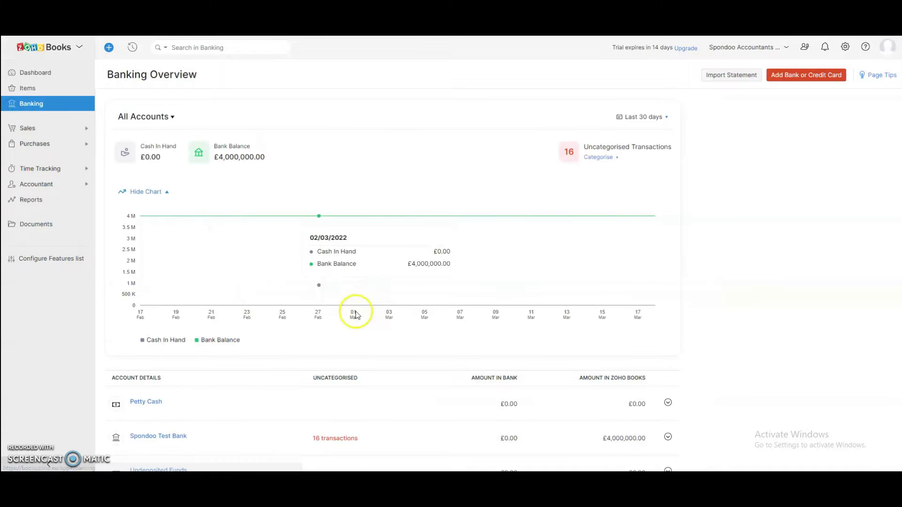
{"action": "scroll", "coordinate": [362, 310], "scroll_direction": "down", "scroll_amount": 1}
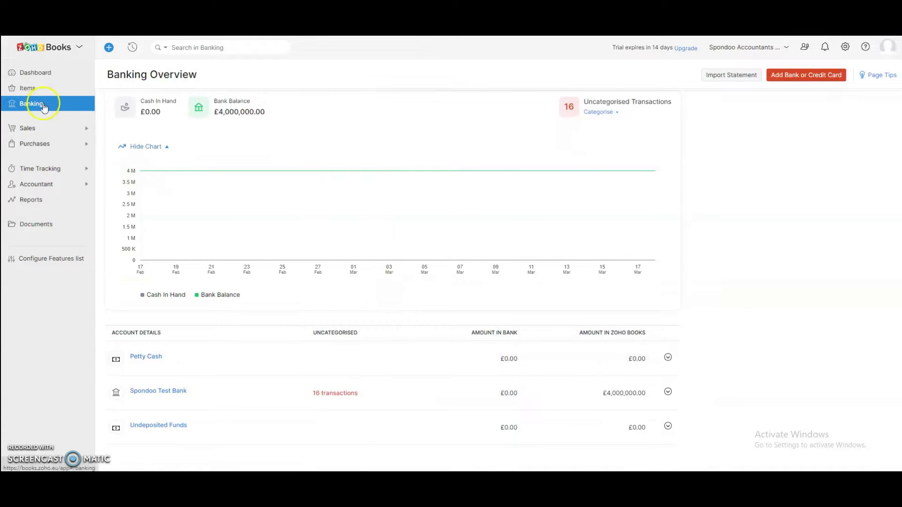
{"action": "left_click", "coordinate": [334, 393]}
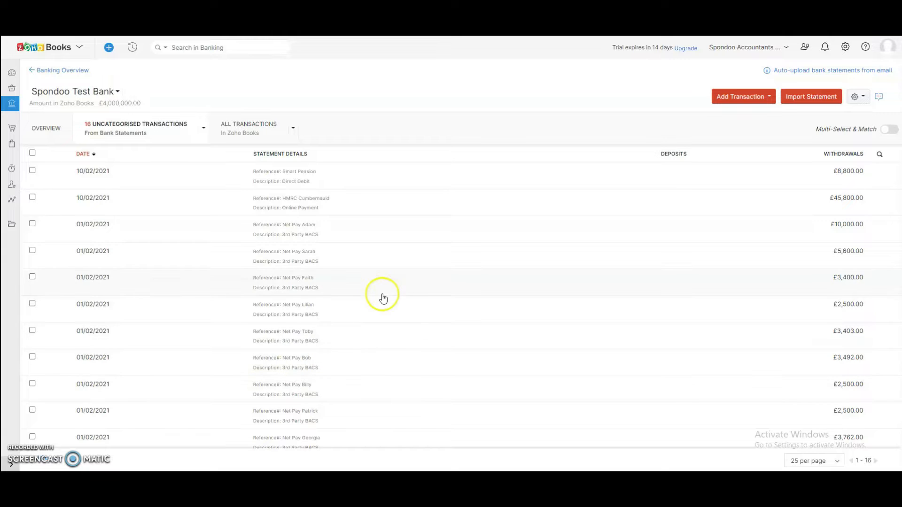
{"action": "scroll", "coordinate": [453, 292], "scroll_direction": "down", "scroll_amount": 1}
{"action": "scroll", "coordinate": [452, 288], "scroll_direction": "up", "scroll_amount": 1}
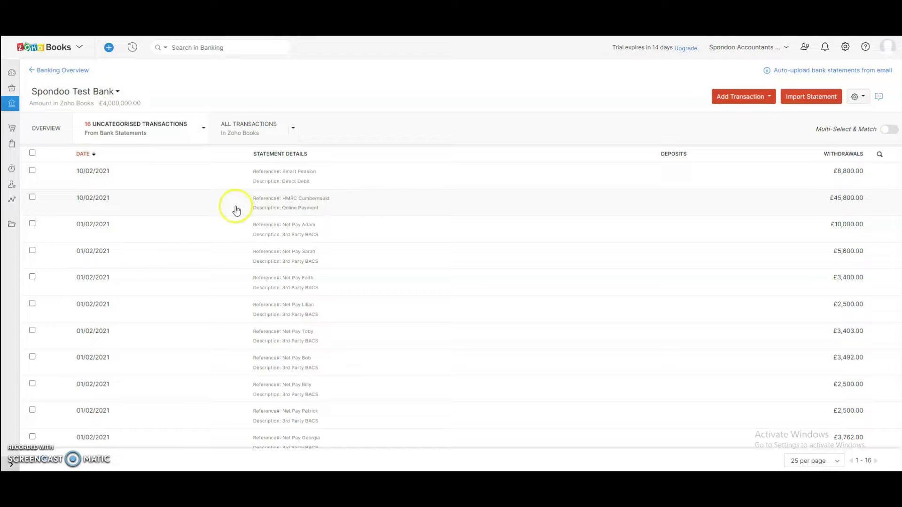
Categorise the HMRC Cumbernauld withdrawal manually as an expense against the PAYE & NIC Payable account.
{"action": "left_click", "coordinate": [189, 202]}
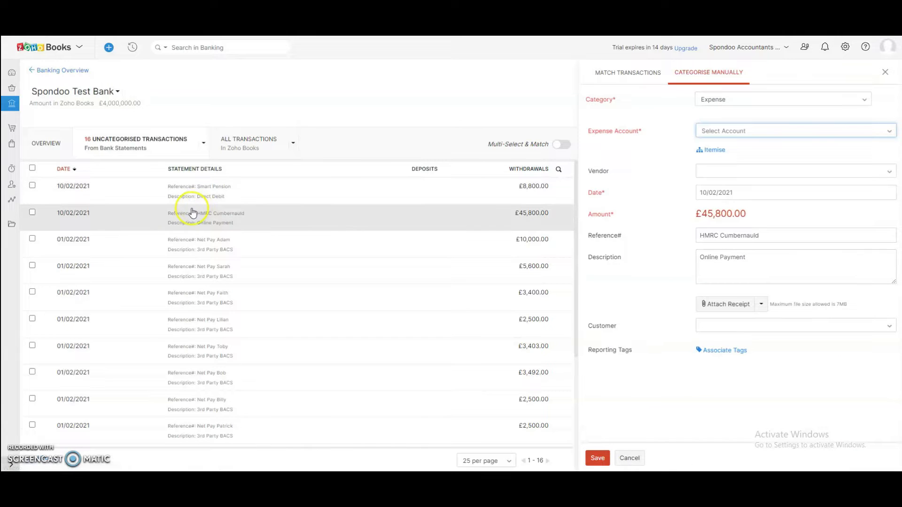
{"action": "left_click", "coordinate": [743, 134]}
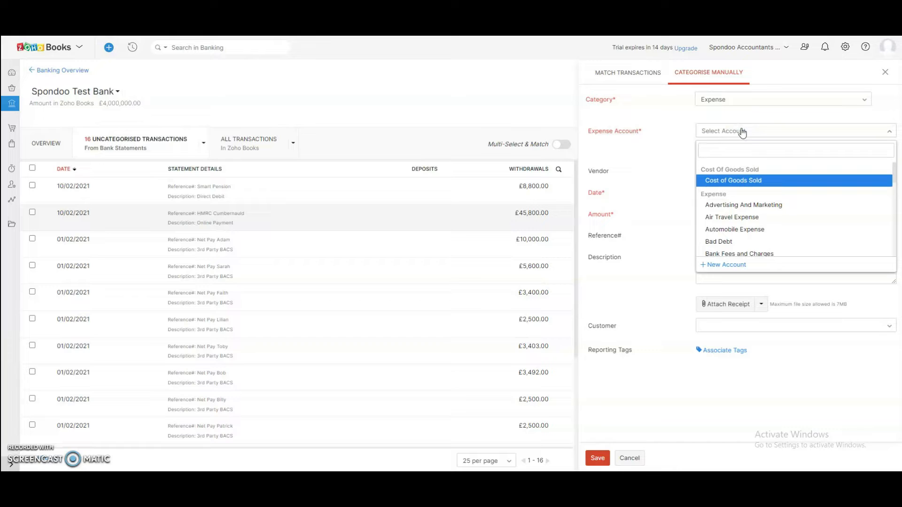
{"action": "type", "text": "paye"}
{"action": "left_click", "coordinate": [740, 181]}
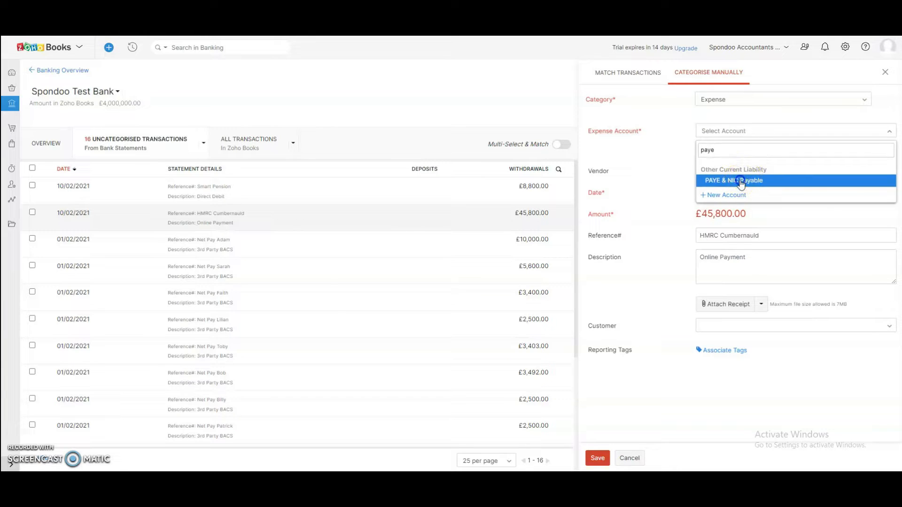
Add HMRC Cumbernauld as a new vendor for the payment and save the categorisation without creating a rule.
{"action": "left_click", "coordinate": [739, 174]}
{"action": "type", "text": "hmrc"}
{"action": "left_click", "coordinate": [725, 223]}
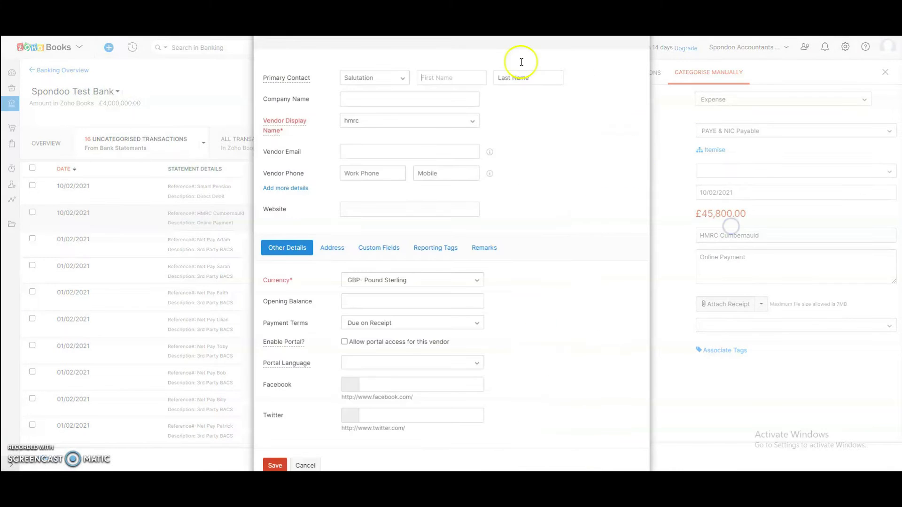
{"action": "left_click", "coordinate": [364, 116]}
{"action": "type", "text": "HMRC Cumbe"}
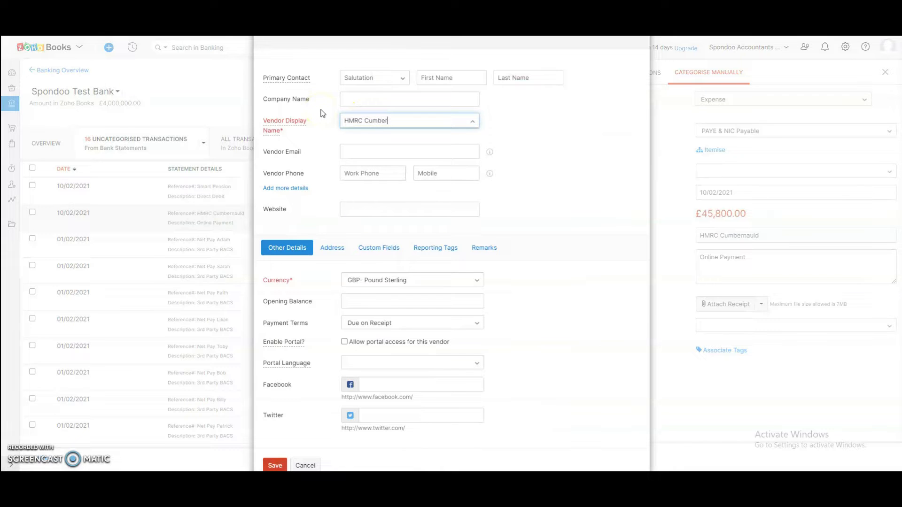
{"action": "type", "text": "rnauld"}
{"action": "left_click", "coordinate": [552, 166]}
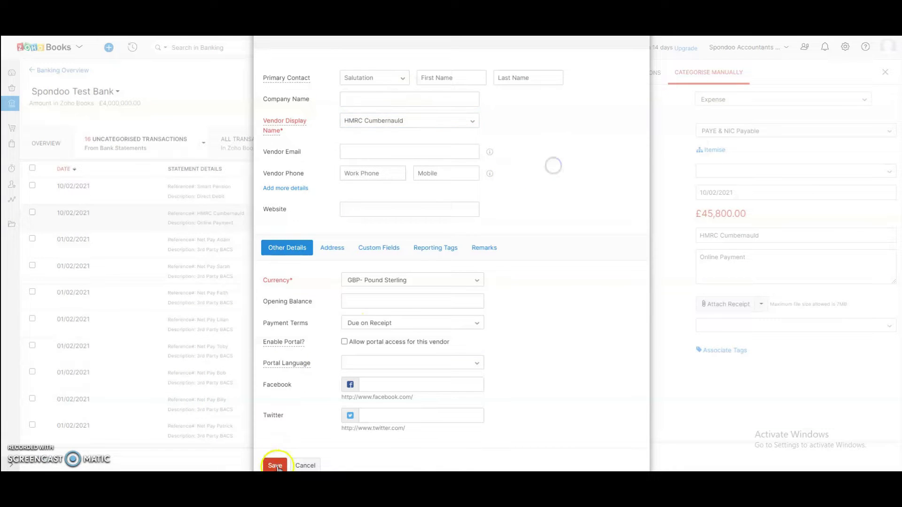
{"action": "left_click", "coordinate": [275, 465]}
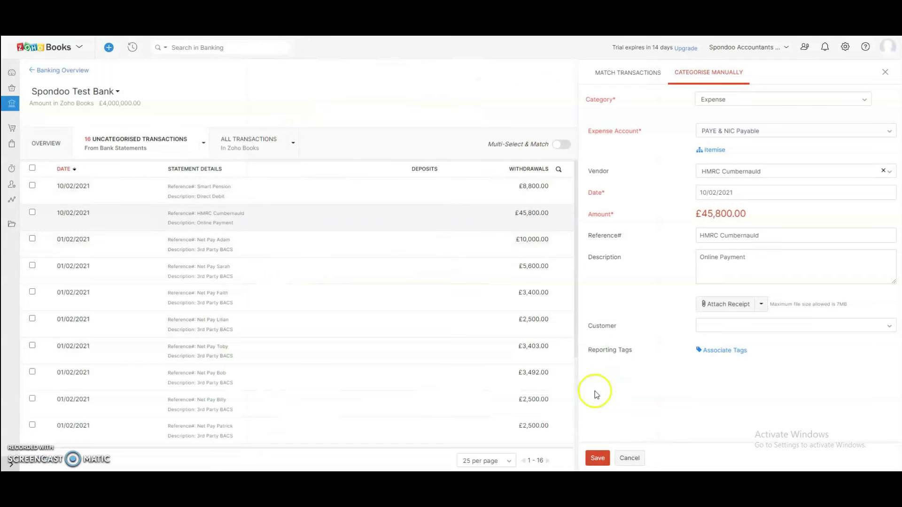
{"action": "left_click", "coordinate": [596, 457]}
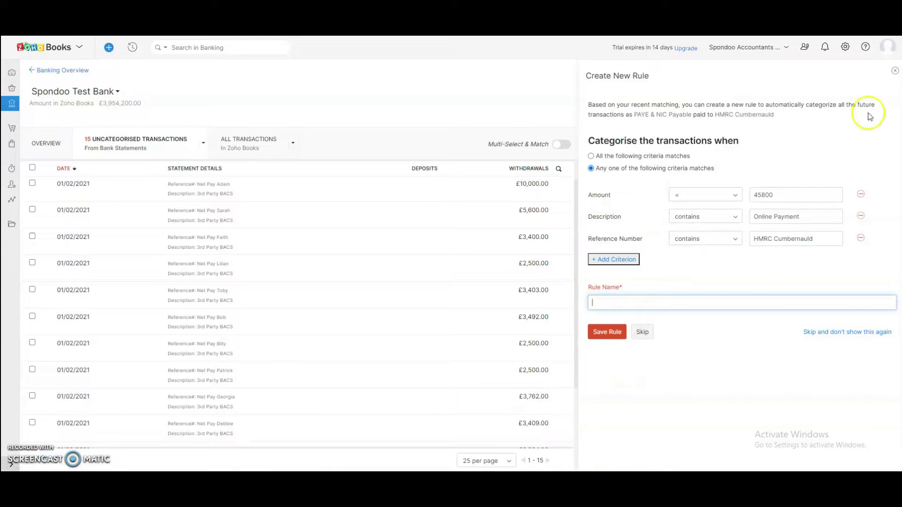
{"action": "left_click", "coordinate": [894, 71]}
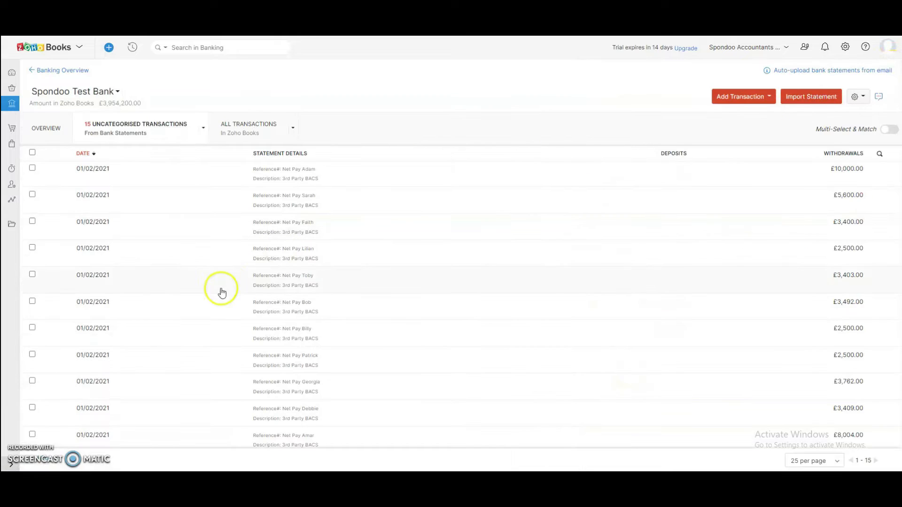
Reopen the Balance Sheet report and check its liabilities and as-of date.
{"action": "left_click", "coordinate": [41, 206]}
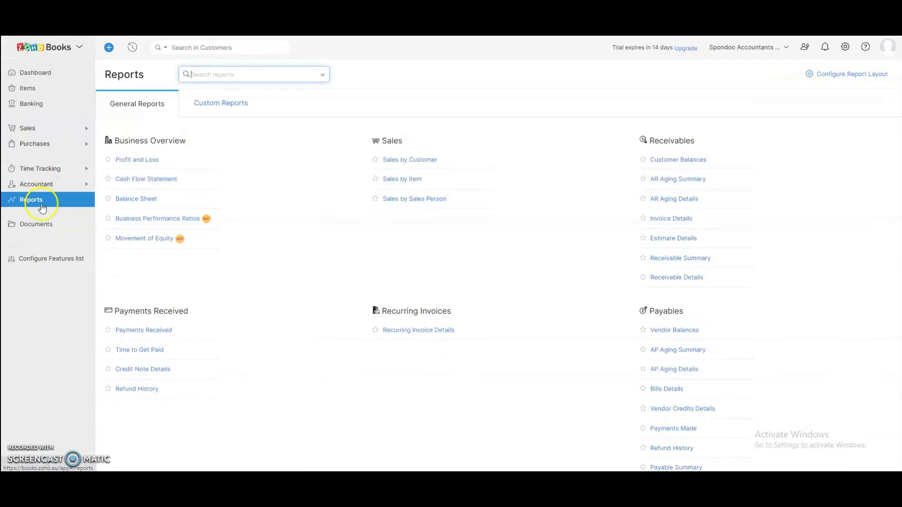
{"action": "left_click", "coordinate": [135, 202]}
{"action": "scroll", "coordinate": [637, 270], "scroll_direction": "down", "scroll_amount": 2}
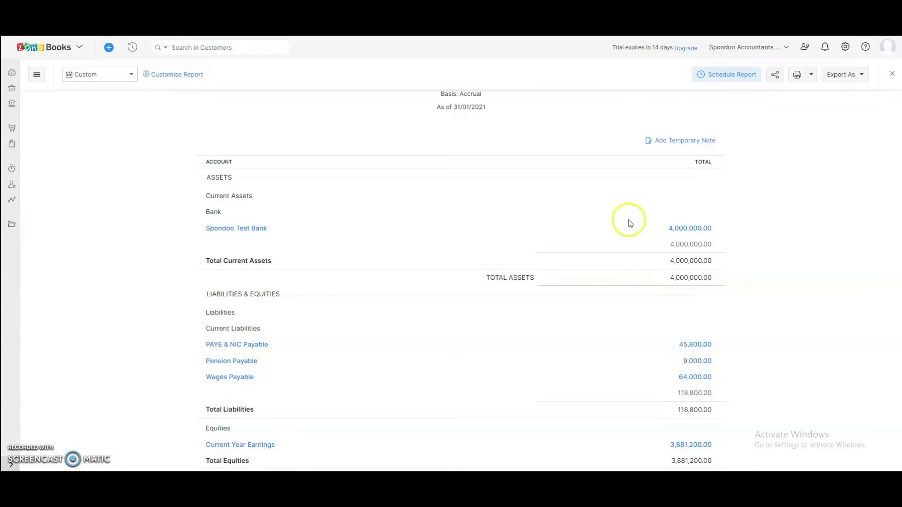
{"action": "key", "text": "ctrl+minus"}
{"action": "scroll", "coordinate": [459, 221], "scroll_direction": "up", "scroll_amount": 2}
{"action": "triple_click", "coordinate": [376, 141]}
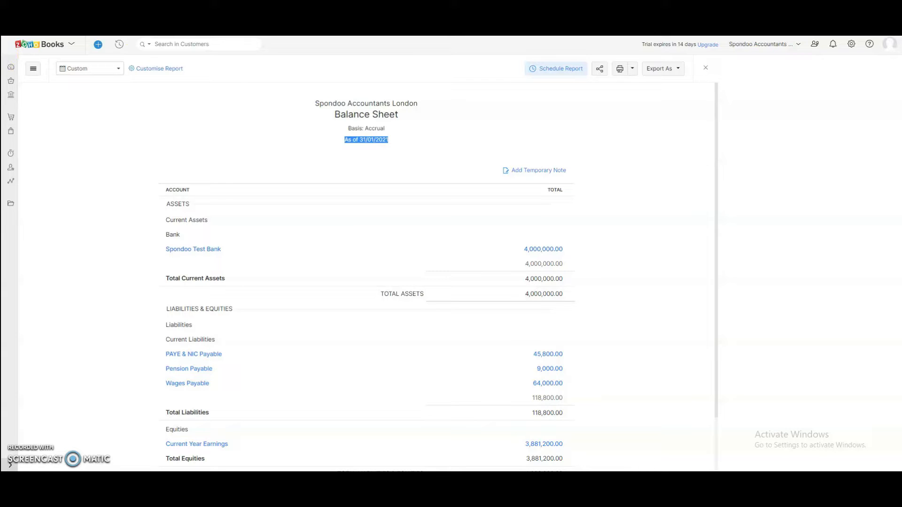
Set the Balance Sheet's custom date to 11/02/2021 and review the liabilities.
{"action": "left_click", "coordinate": [101, 68]}
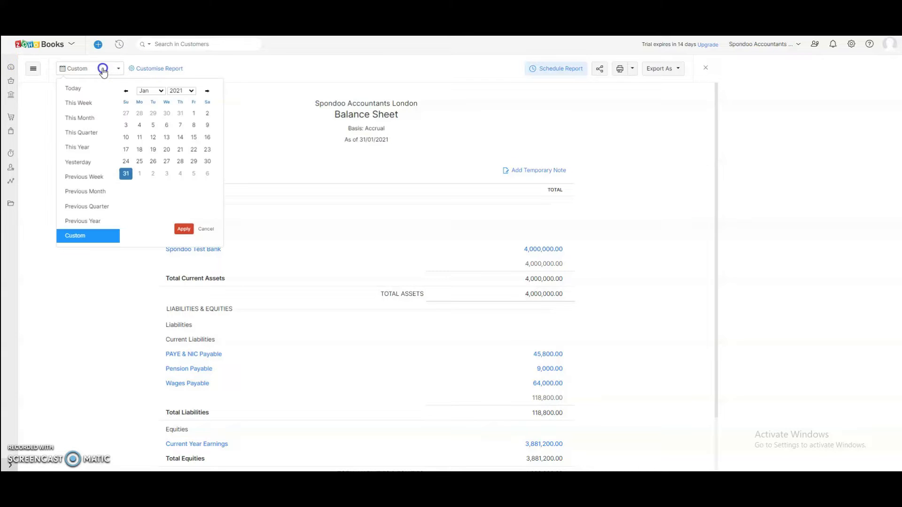
{"action": "left_click", "coordinate": [152, 91]}
{"action": "left_click", "coordinate": [149, 111]}
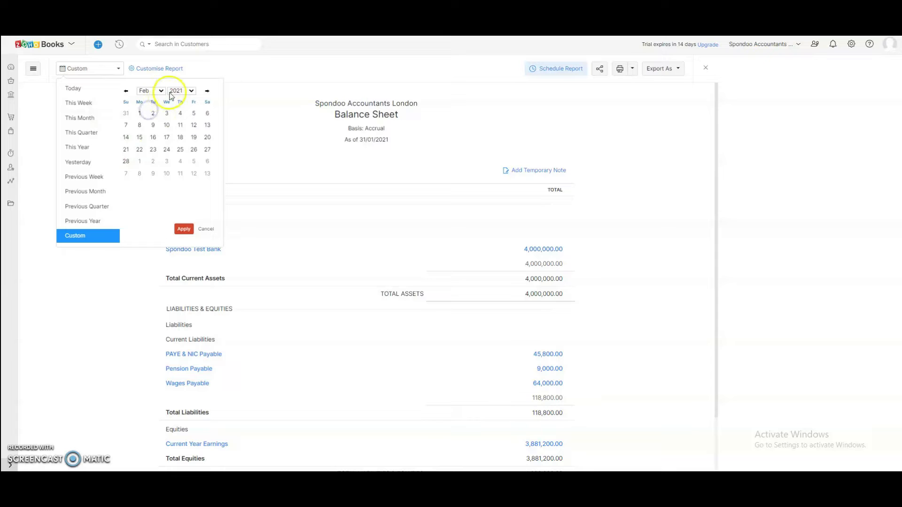
{"action": "left_click", "coordinate": [180, 126]}
{"action": "left_click", "coordinate": [183, 229]}
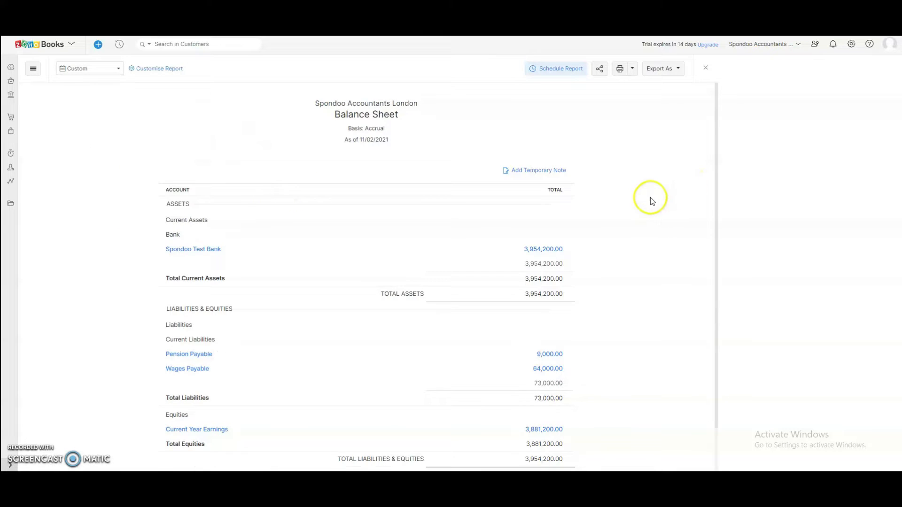
{"action": "scroll", "coordinate": [652, 201], "scroll_direction": "down", "scroll_amount": 1}
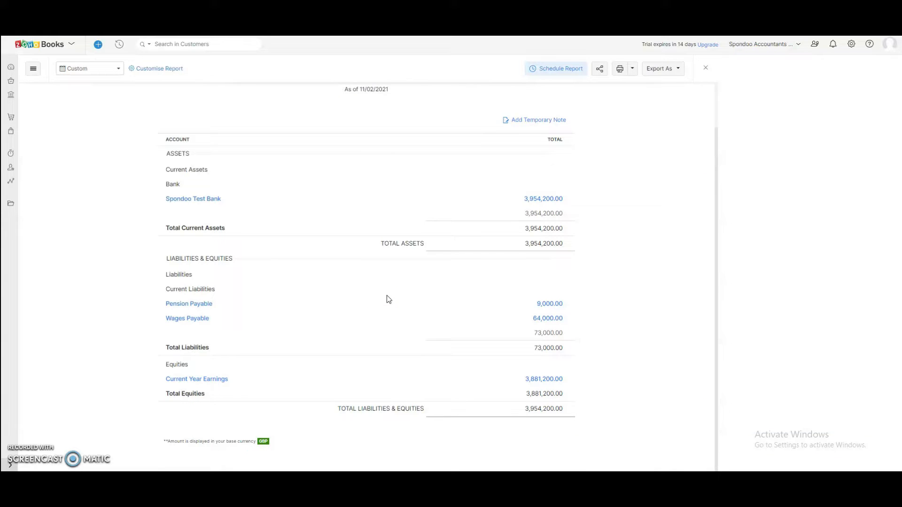
{"action": "scroll", "coordinate": [394, 289], "scroll_direction": "up", "scroll_amount": 1}
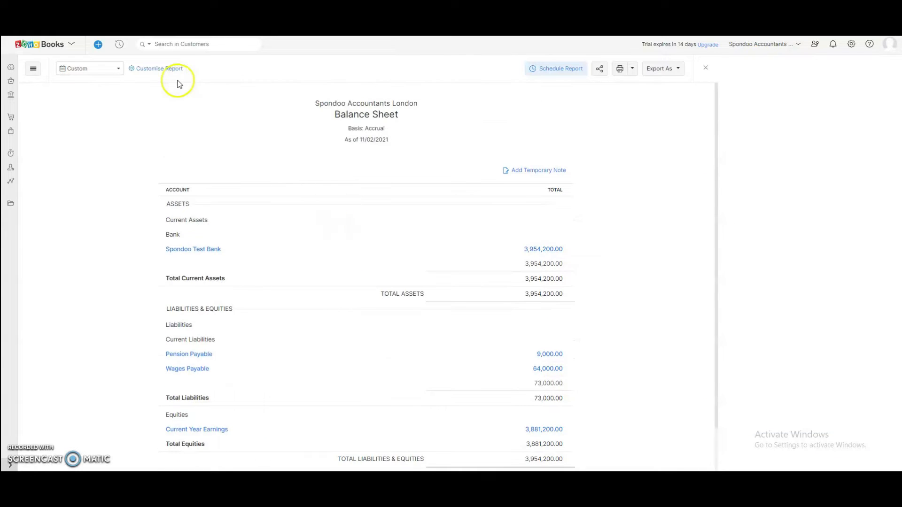
Customise the Balance Sheet to filter on All Accounts and run the report.
{"action": "left_click", "coordinate": [165, 69]}
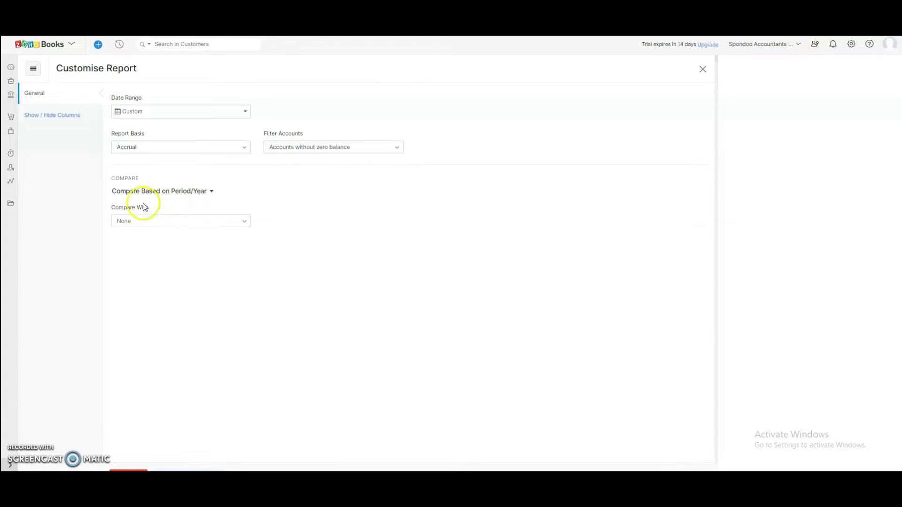
{"action": "left_click", "coordinate": [336, 149]}
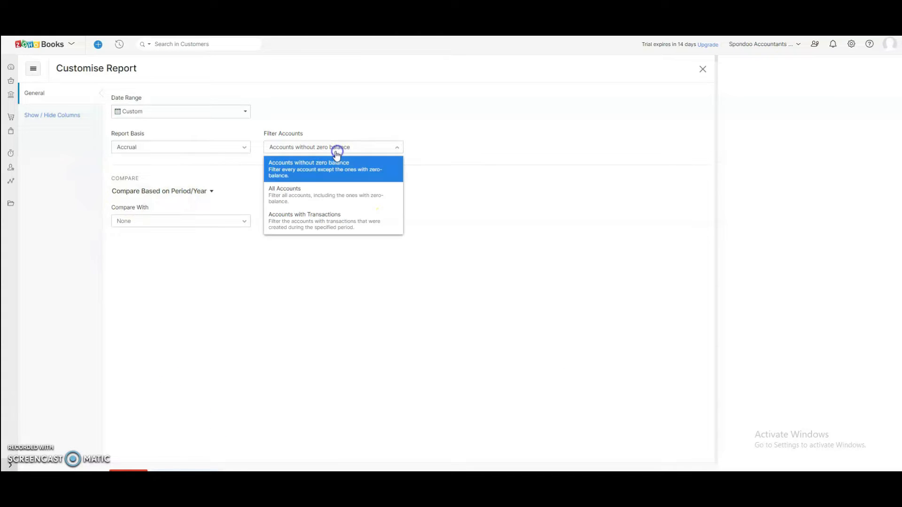
{"action": "left_click", "coordinate": [300, 203]}
{"action": "scroll", "coordinate": [222, 323], "scroll_direction": "down", "scroll_amount": 1}
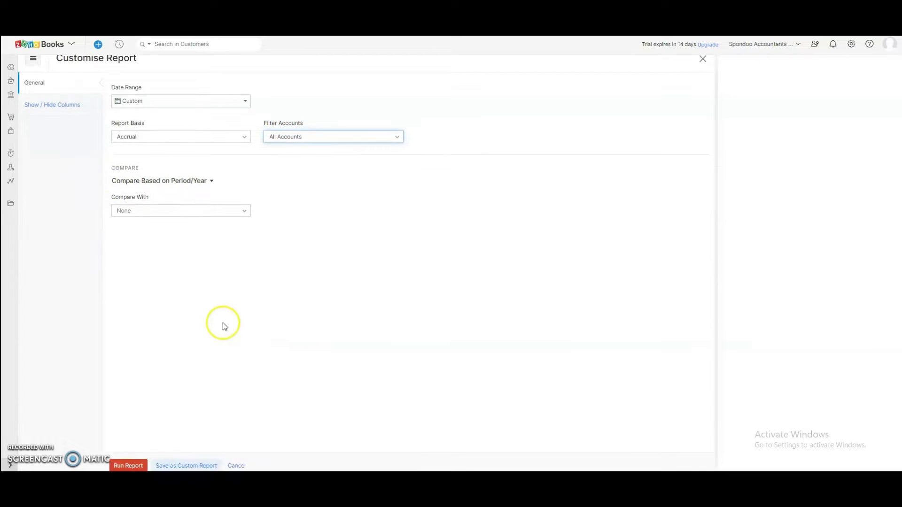
{"action": "left_click", "coordinate": [130, 460]}
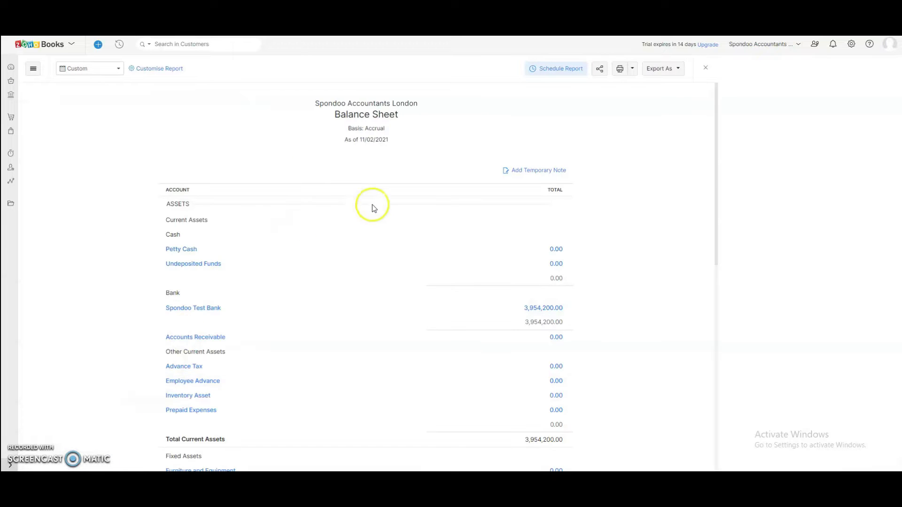
Open the account transactions behind the PAYE & NIC Payable balance and check the closing balance.
{"action": "scroll", "coordinate": [350, 224], "scroll_direction": "down", "scroll_amount": 5}
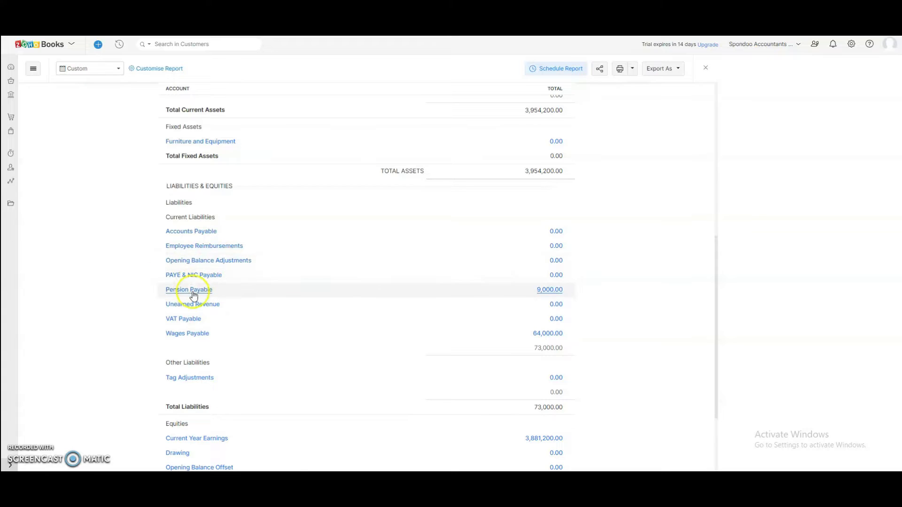
{"action": "left_click", "coordinate": [555, 279]}
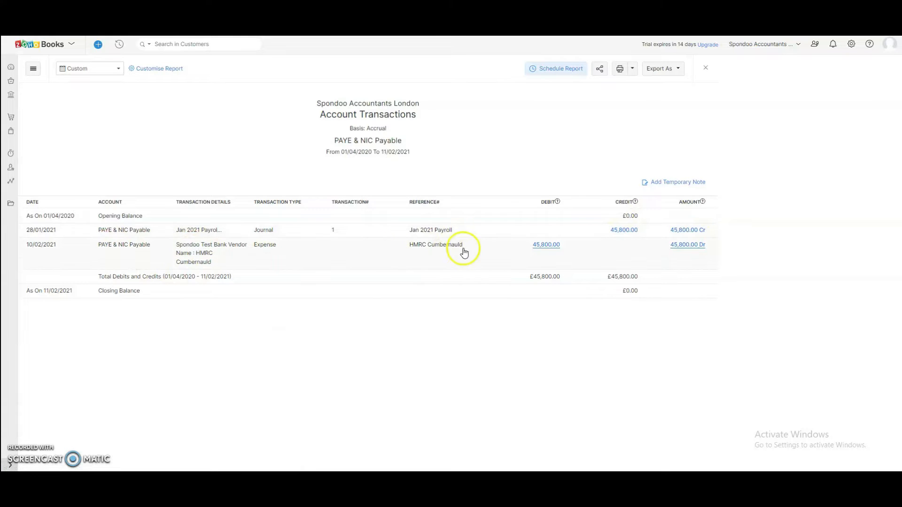
{"action": "left_click_drag", "start_coordinate": [610, 289], "coordinate": [683, 300]}
{"action": "left_click", "coordinate": [627, 290]}
{"action": "double_click", "coordinate": [628, 290]}
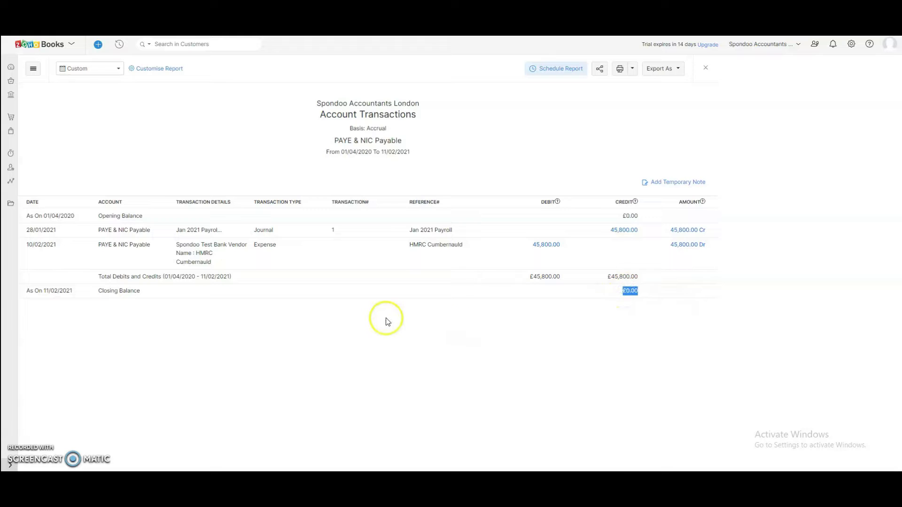
Compare the Smart Pension withdrawal in Spondoo Test Bank's uncategorised transactions with Pension Payable on the Balance Sheet.
{"action": "left_click", "coordinate": [14, 97]}
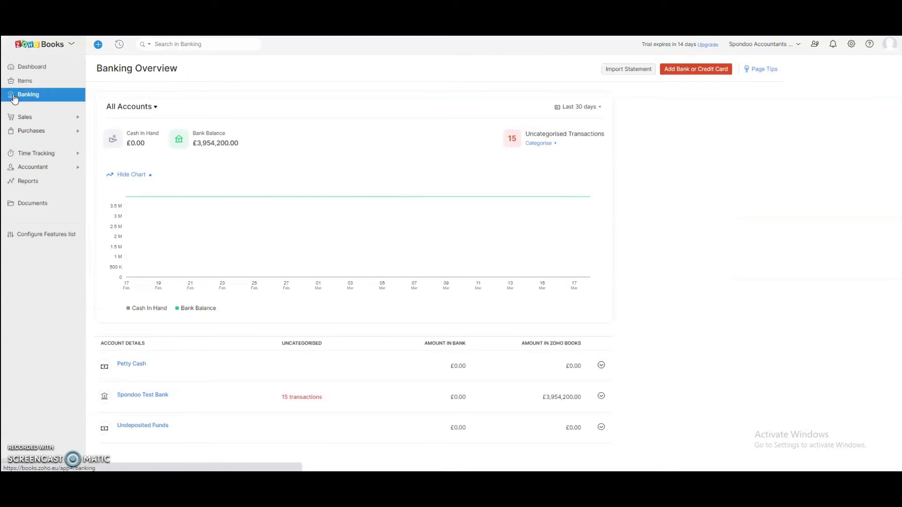
{"action": "left_click", "coordinate": [294, 397]}
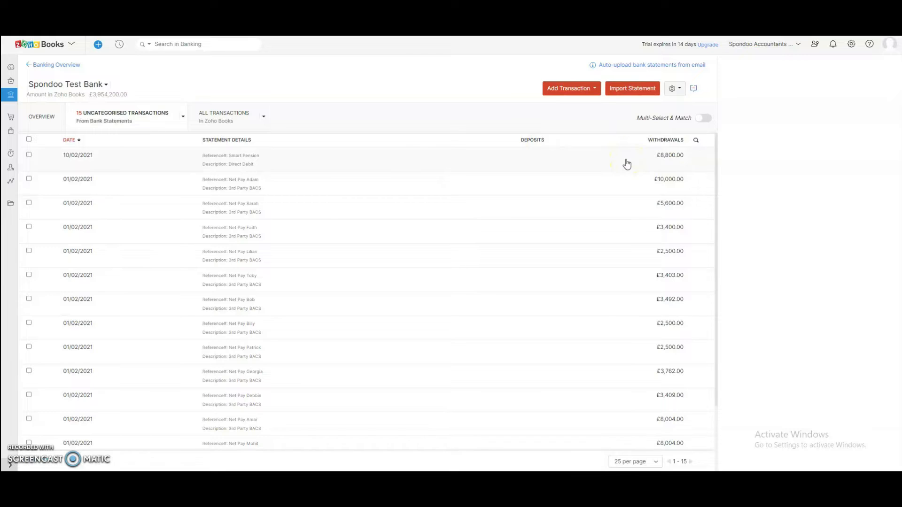
{"action": "left_click", "coordinate": [11, 180]}
{"action": "left_click", "coordinate": [120, 181]}
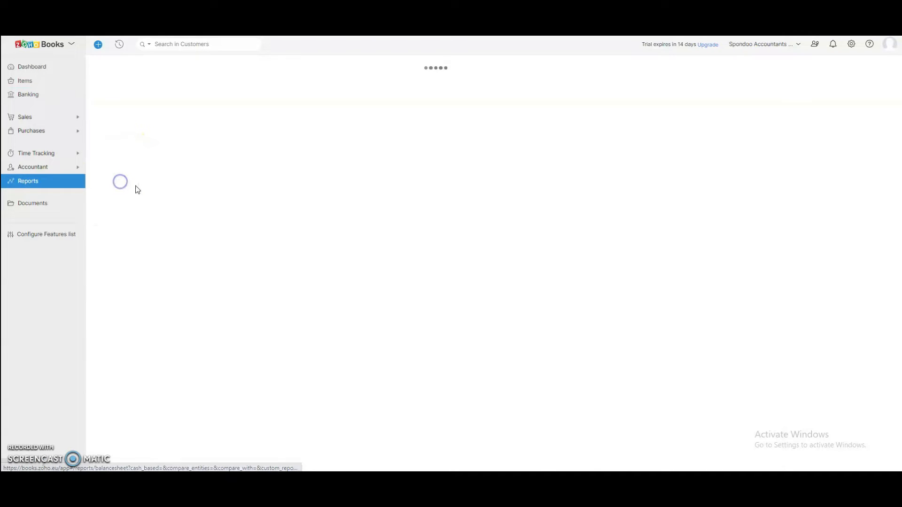
{"action": "scroll", "coordinate": [412, 318], "scroll_direction": "down", "scroll_amount": 8}
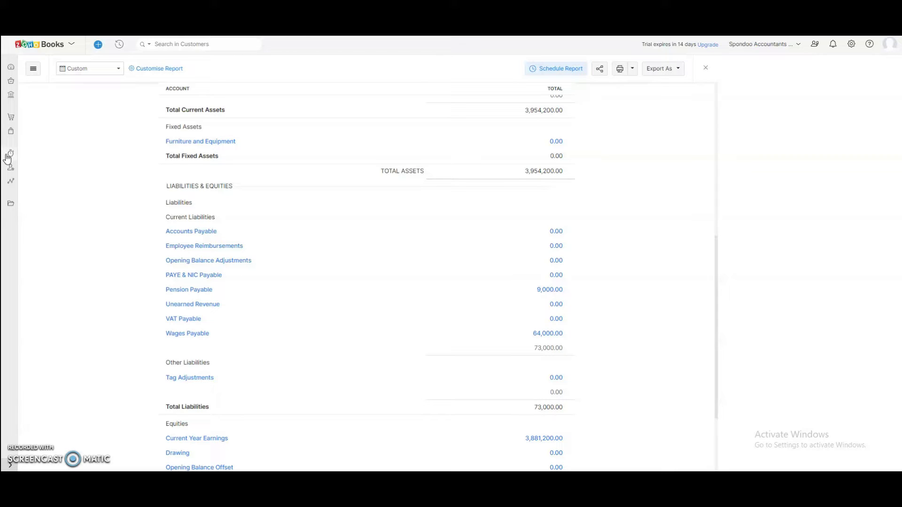
Set Pension Payable as the expense account for the uncategorised Smart Pension withdrawal of £8,800.00 in Spondoo Test Bank.
{"action": "left_click", "coordinate": [11, 94]}
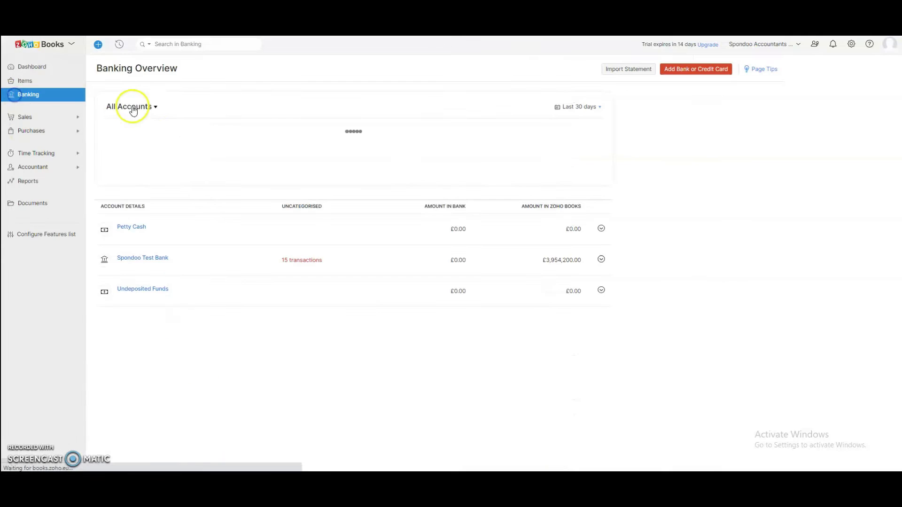
{"action": "left_click", "coordinate": [302, 397]}
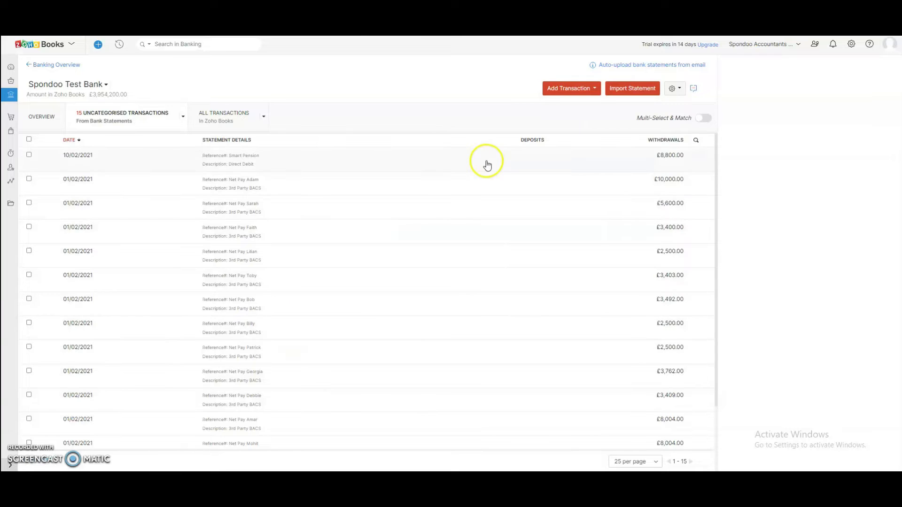
{"action": "left_click", "coordinate": [400, 163]}
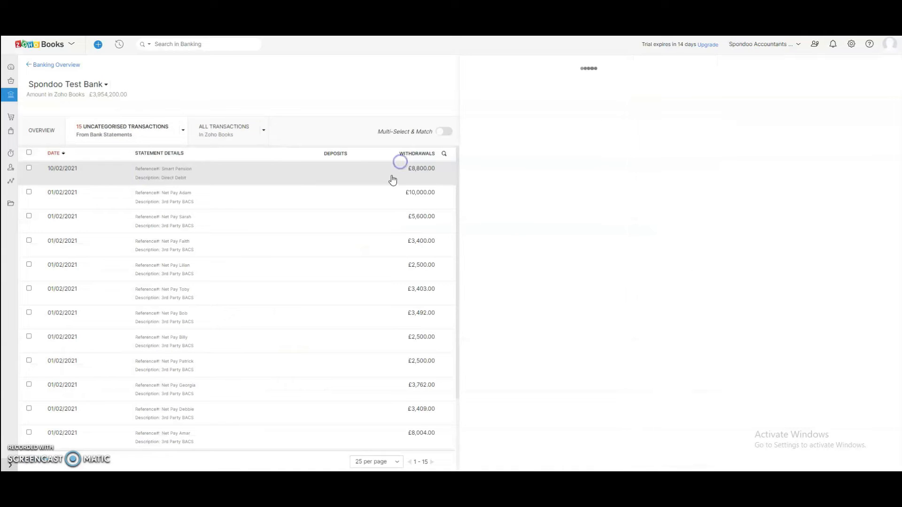
{"action": "left_click", "coordinate": [605, 119]}
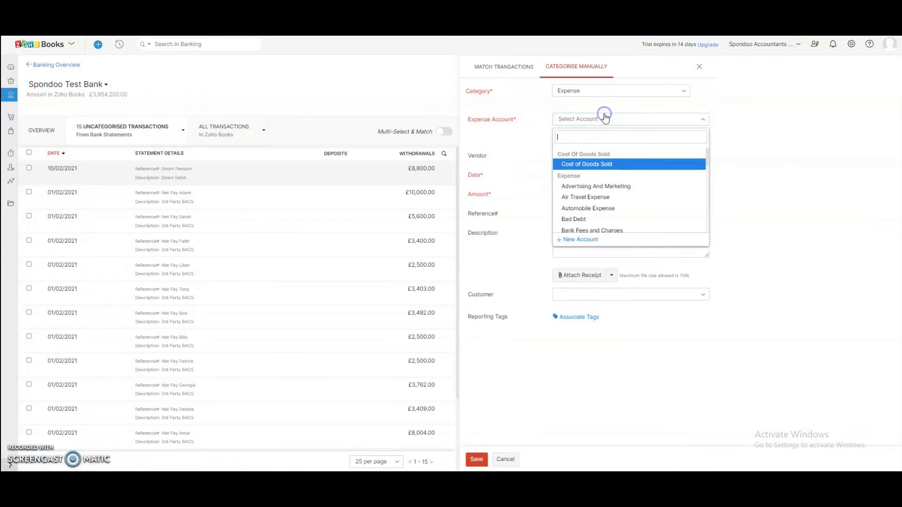
{"action": "type", "text": "pensio"}
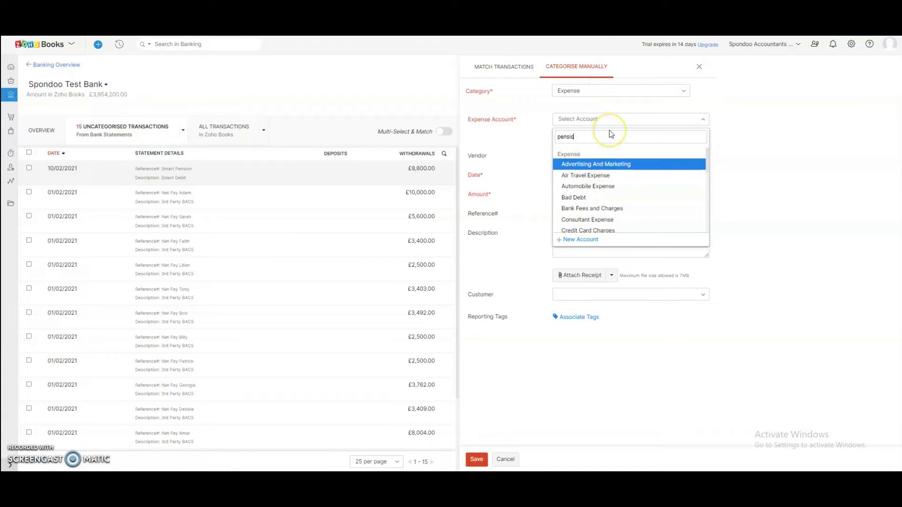
{"action": "type", "text": "n"}
{"action": "left_click", "coordinate": [588, 185]}
Create the vendor SMART PENSION from the withdrawal's categorisation form and assign it to the expense.
{"action": "left_click", "coordinate": [586, 155]}
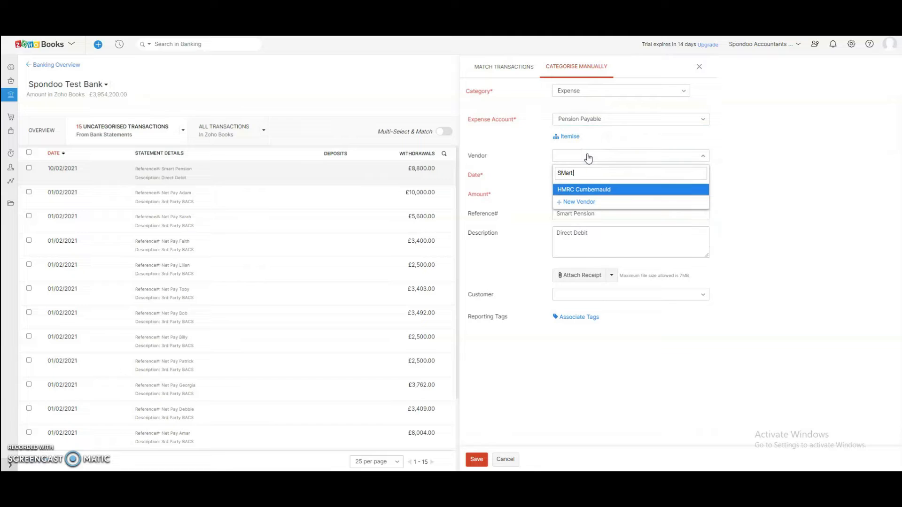
{"action": "key", "text": "BackSpace"}
{"action": "key", "text": "BackSpace"}
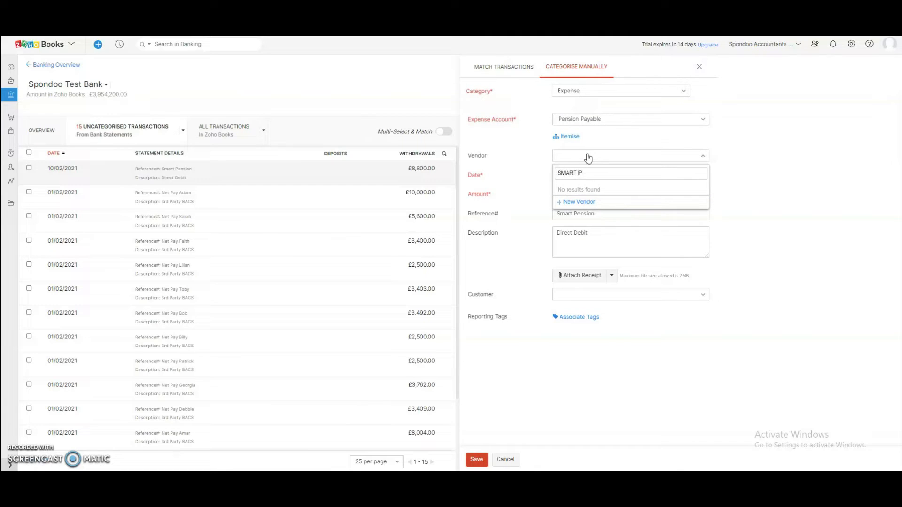
{"action": "left_click", "coordinate": [587, 201]}
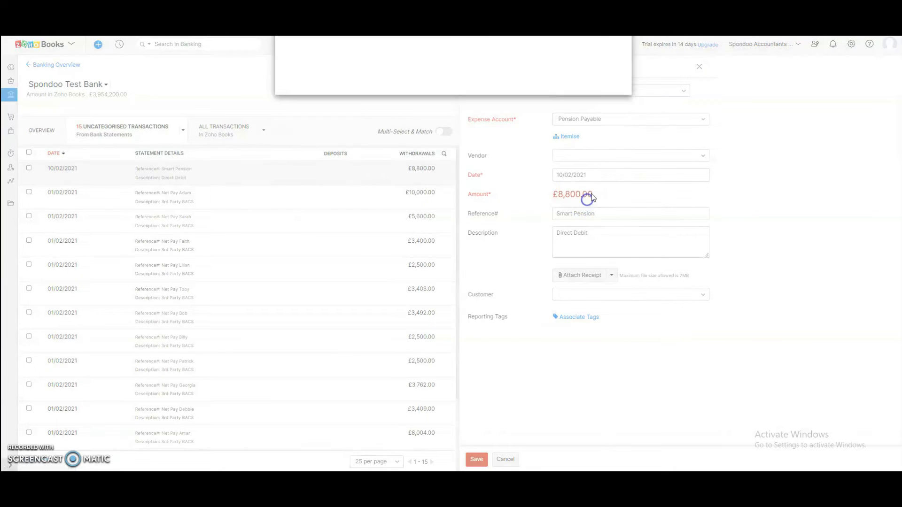
{"action": "left_click", "coordinate": [295, 421]}
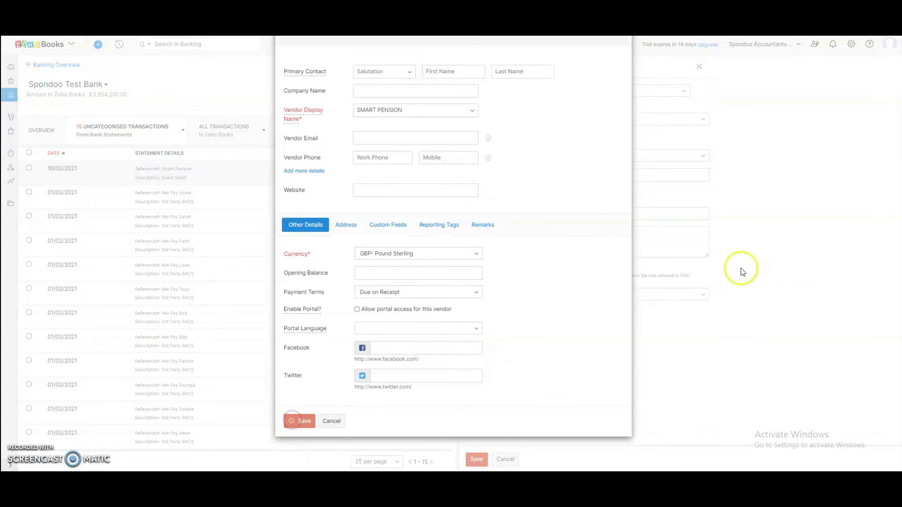
Save the Smart Pension categorisation and dismiss the suggested rule without creating it.
{"action": "left_click_drag", "start_coordinate": [579, 231], "coordinate": [569, 230]}
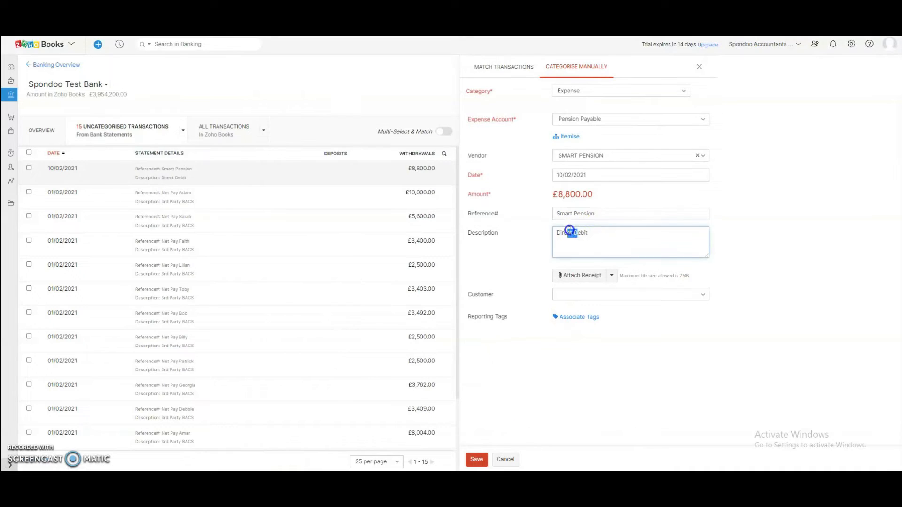
{"action": "left_click", "coordinate": [477, 459]}
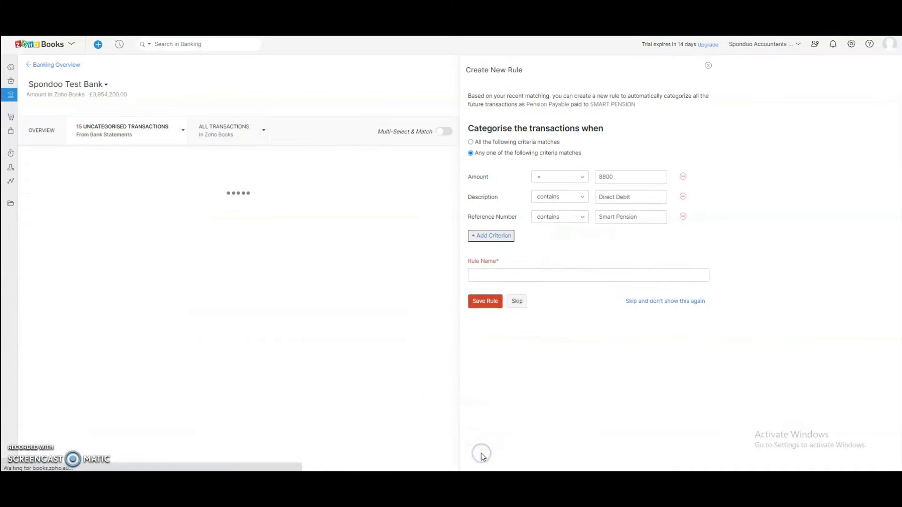
{"action": "left_click", "coordinate": [708, 66]}
Reopen the Balance Sheet, inspect the account transactions behind the Pension Payable balance, and return to the report.
{"action": "left_click", "coordinate": [11, 187]}
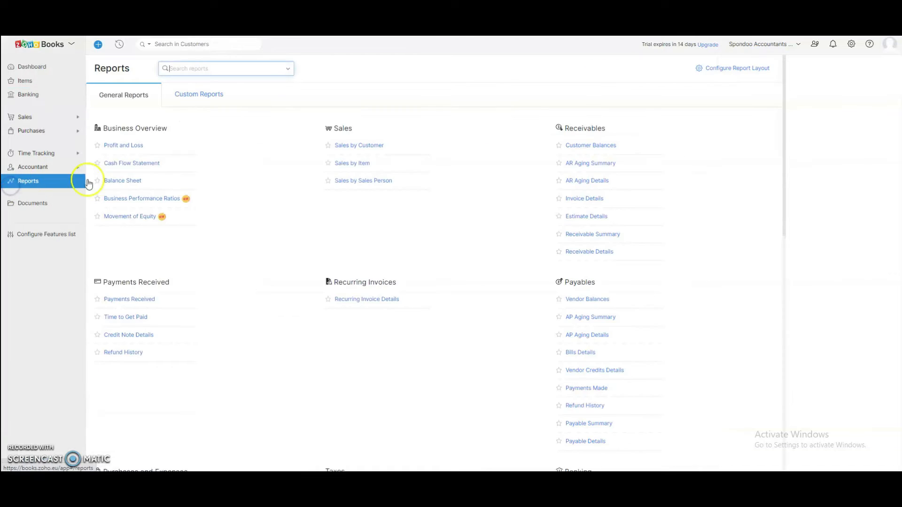
{"action": "left_click", "coordinate": [120, 182]}
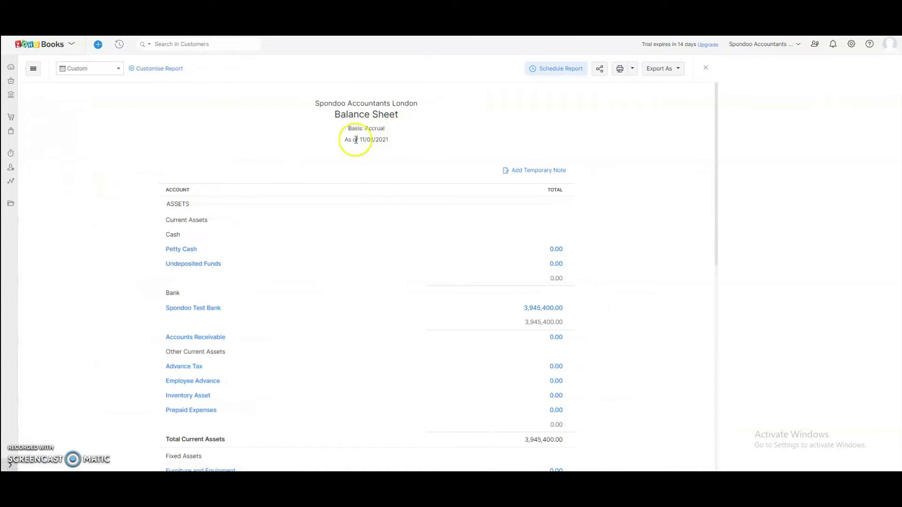
{"action": "left_click_drag", "start_coordinate": [353, 140], "coordinate": [409, 141]}
{"action": "scroll", "coordinate": [377, 176], "scroll_direction": "down", "scroll_amount": 7}
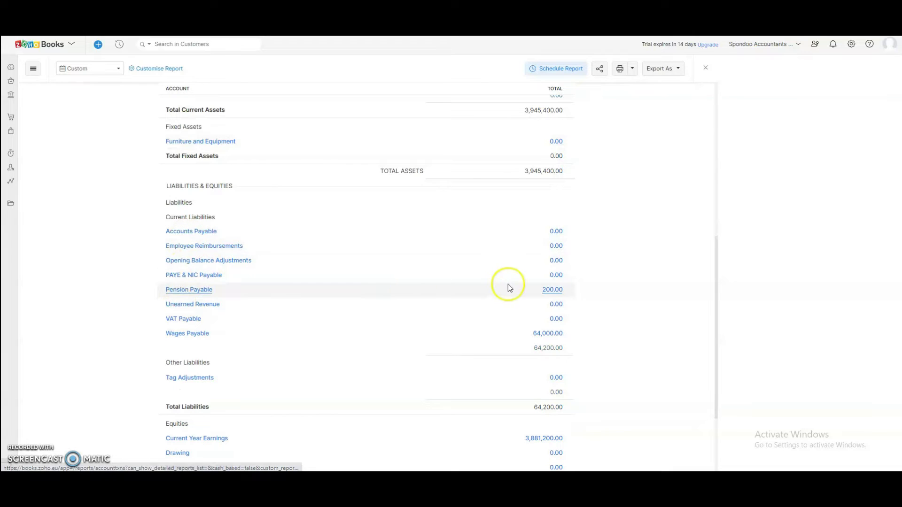
{"action": "left_click", "coordinate": [552, 291]}
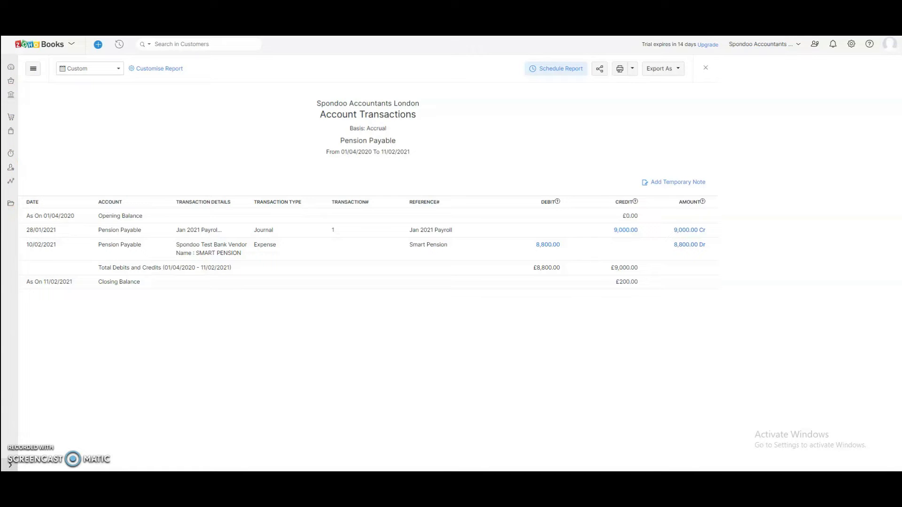
{"action": "key", "text": "alt+Left"}
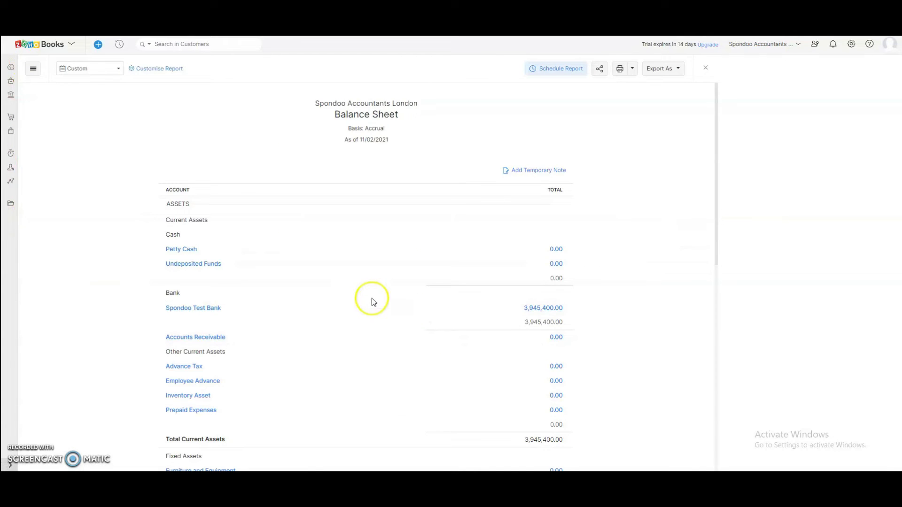
{"action": "scroll", "coordinate": [229, 275], "scroll_direction": "down", "scroll_amount": 2}
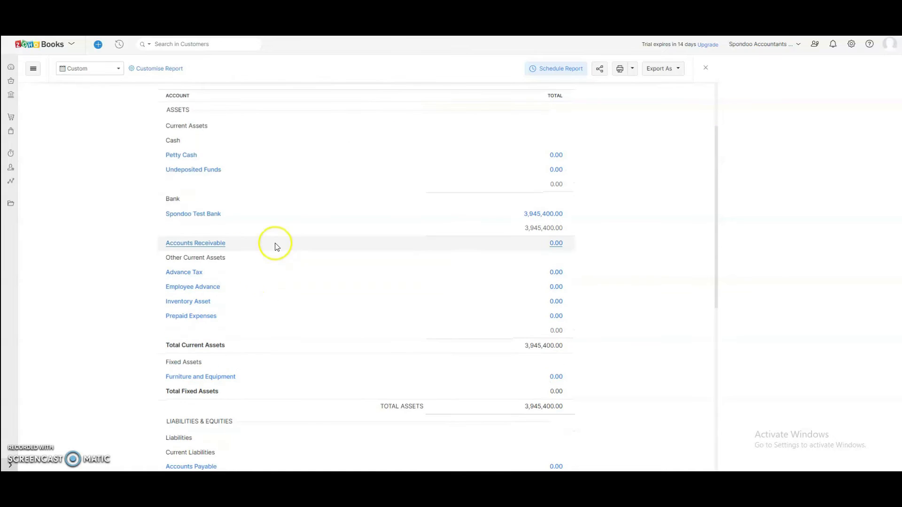
Review Spondoo Test Bank's uncategorised net pay withdrawals and categorise the £10,000.00 payment as a Wages Payable expense.
{"action": "left_click", "coordinate": [10, 95]}
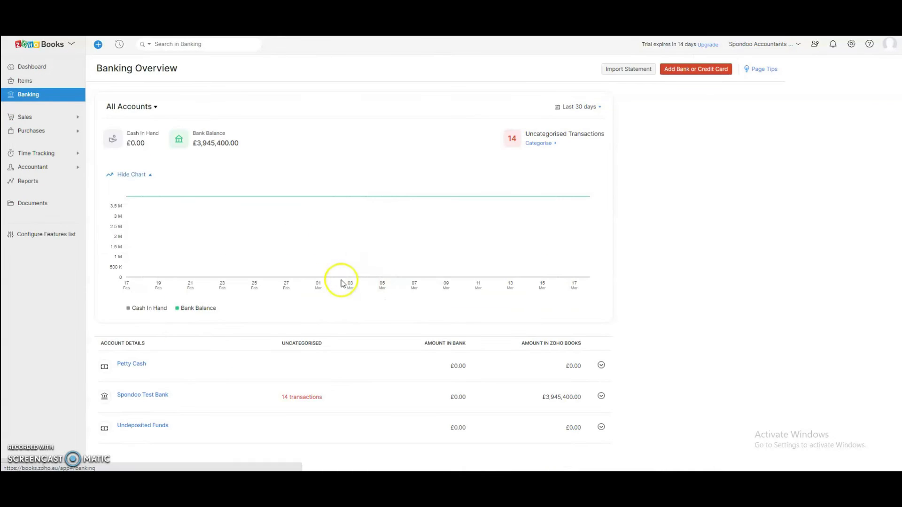
{"action": "left_click", "coordinate": [306, 398]}
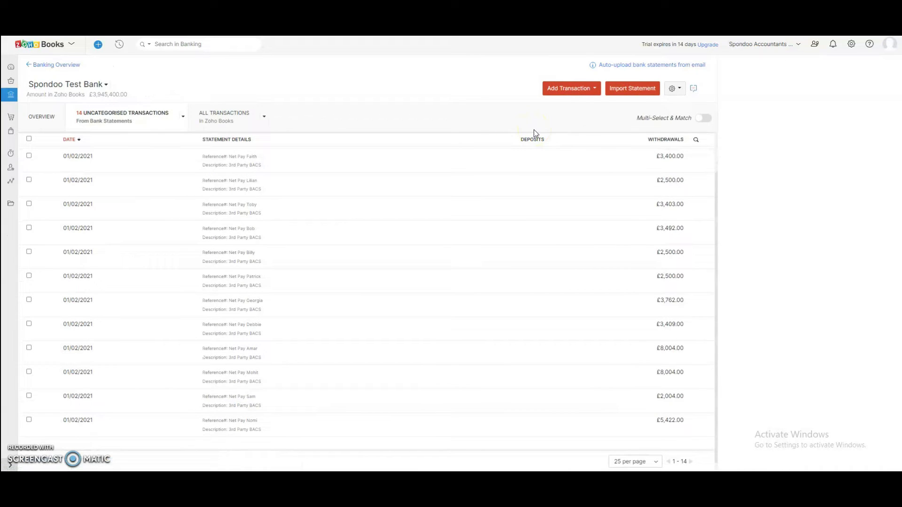
{"action": "scroll", "coordinate": [481, 235], "scroll_direction": "up", "scroll_amount": 1}
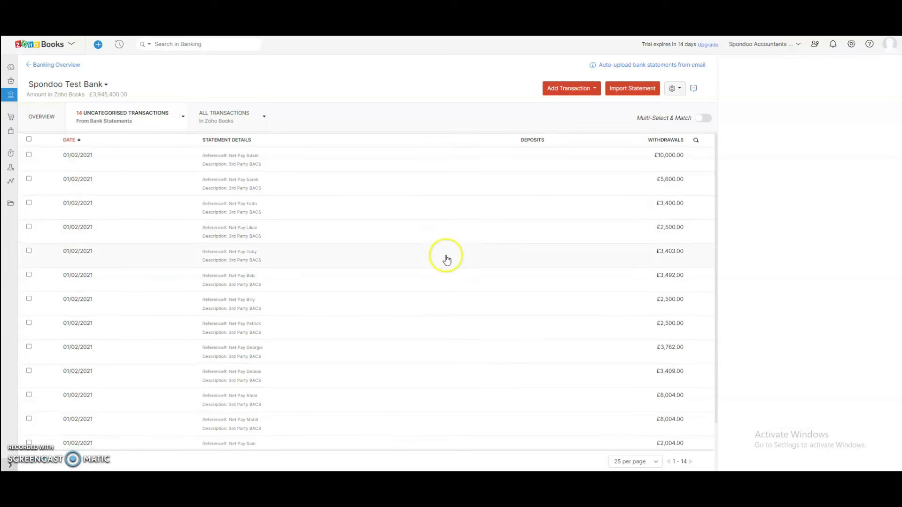
{"action": "scroll", "coordinate": [610, 188], "scroll_direction": "down", "scroll_amount": 2}
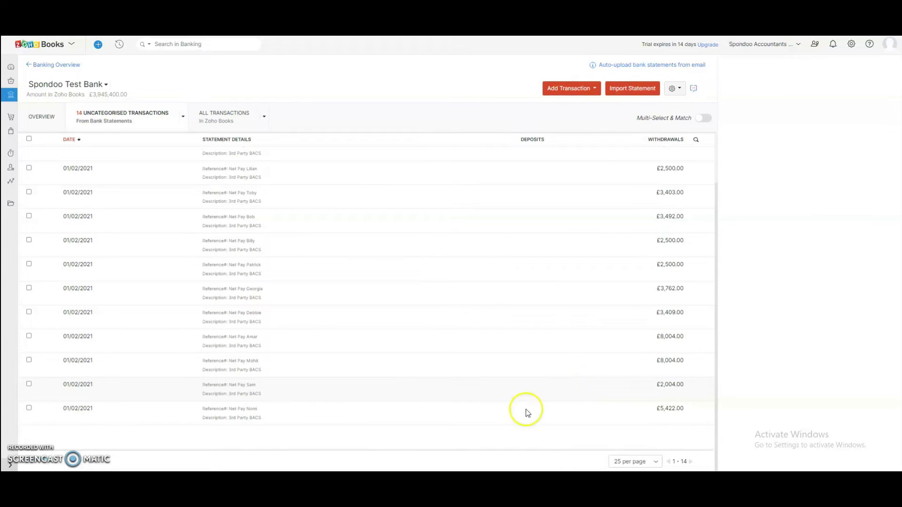
{"action": "scroll", "coordinate": [198, 263], "scroll_direction": "up", "scroll_amount": 2}
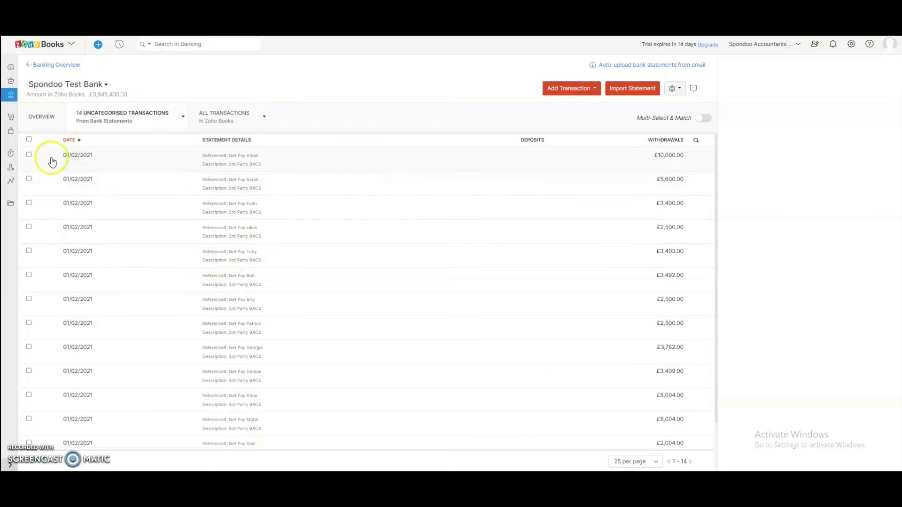
{"action": "left_click", "coordinate": [330, 166]}
{"action": "left_click", "coordinate": [594, 120]}
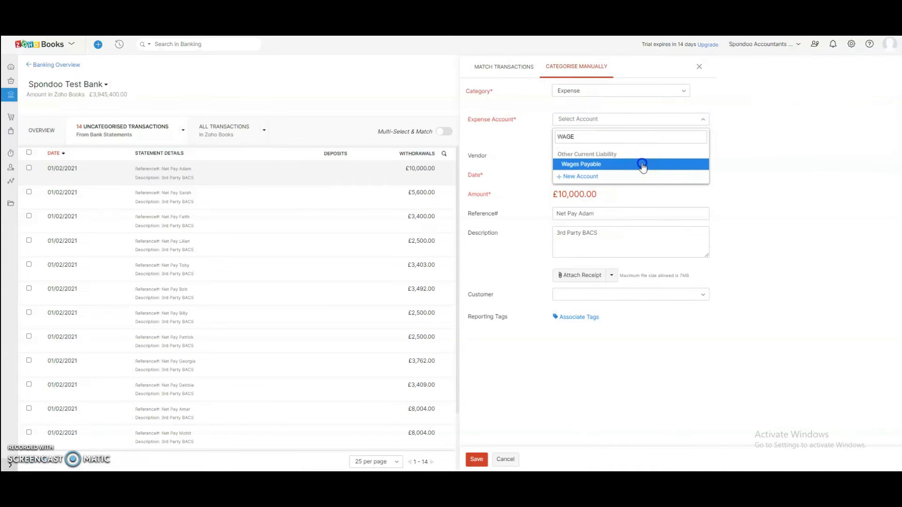
{"action": "left_click", "coordinate": [644, 166]}
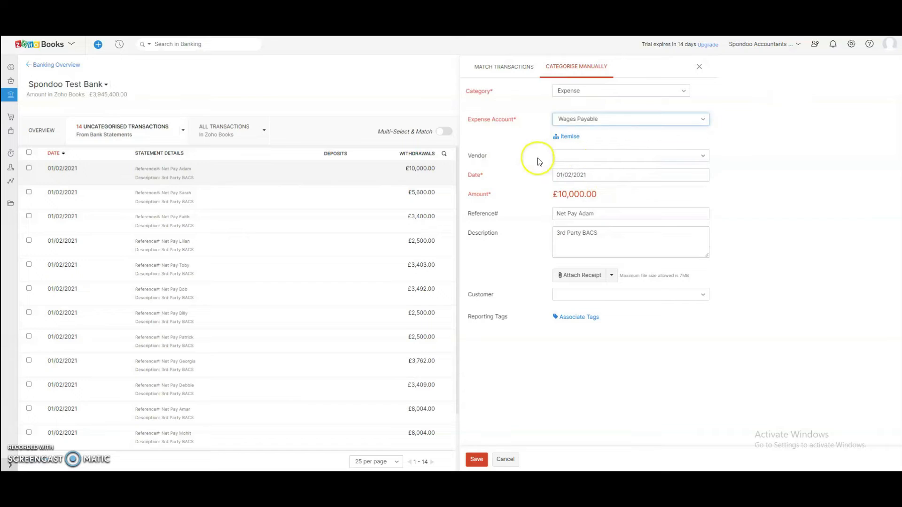
{"action": "left_click", "coordinate": [477, 459]}
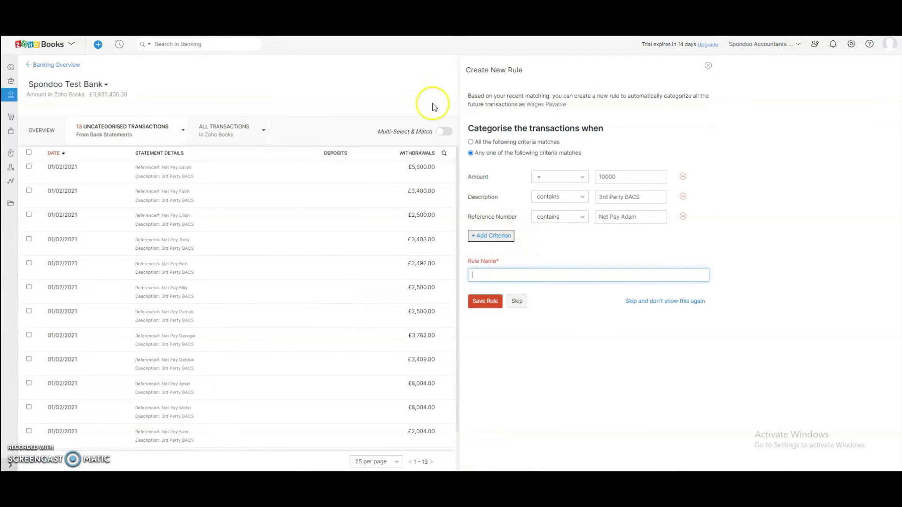
Remove the amount and description criteria from the suggested Wages Payable rule, give it a name beginning with NET, and save it.
{"action": "left_click", "coordinate": [683, 177]}
{"action": "left_click", "coordinate": [683, 177]}
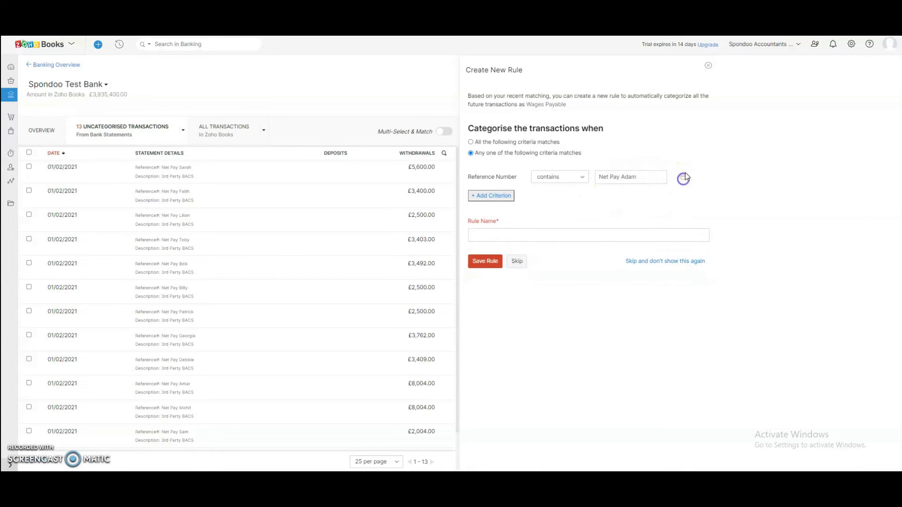
{"action": "left_click", "coordinate": [513, 235]}
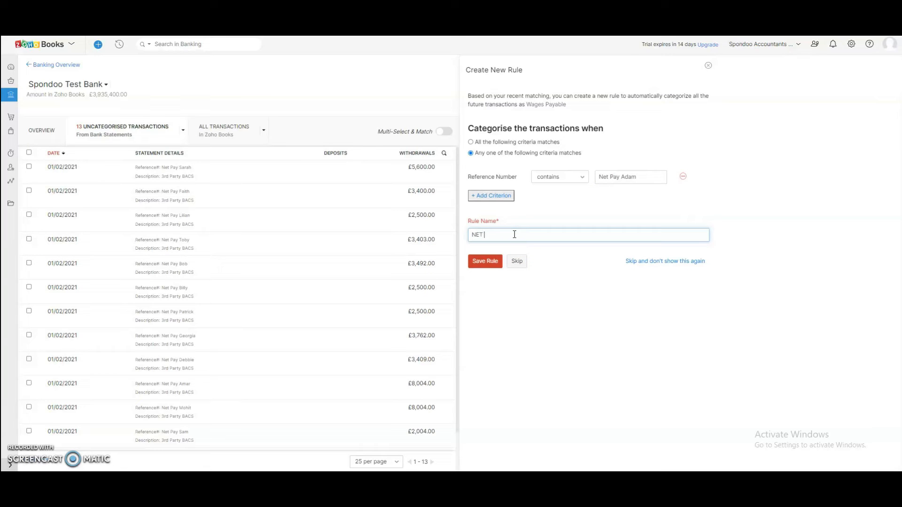
{"action": "left_click", "coordinate": [489, 262]}
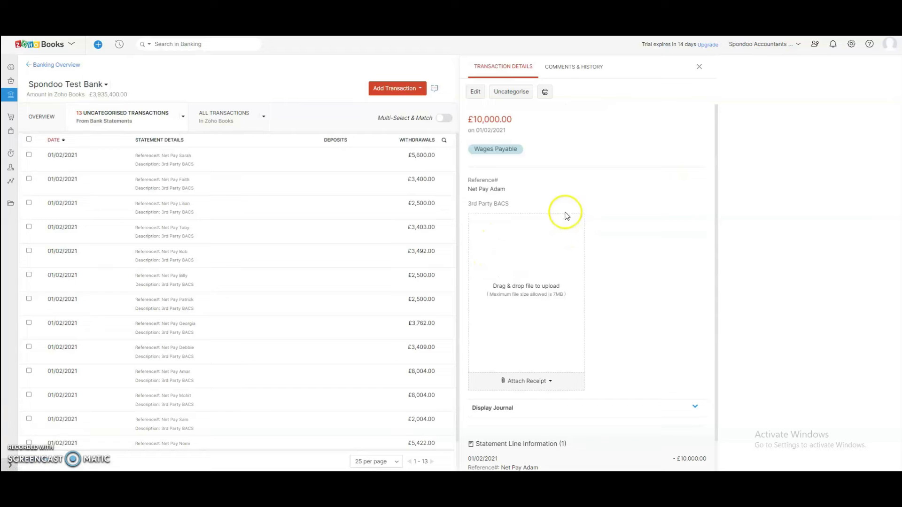
Categorise the £5,600.00 net pay withdrawal as a Wages Payable expense with no vendor and save it.
{"action": "left_click", "coordinate": [300, 165]}
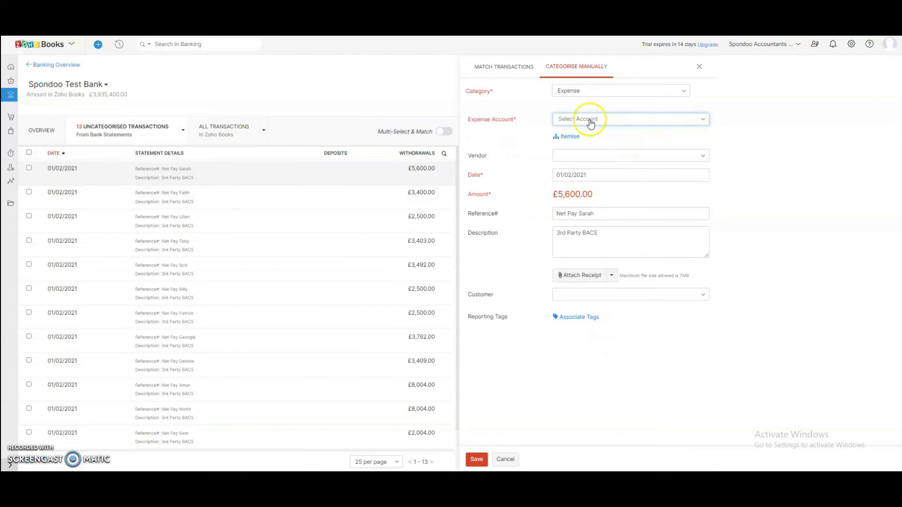
{"action": "left_click", "coordinate": [589, 120]}
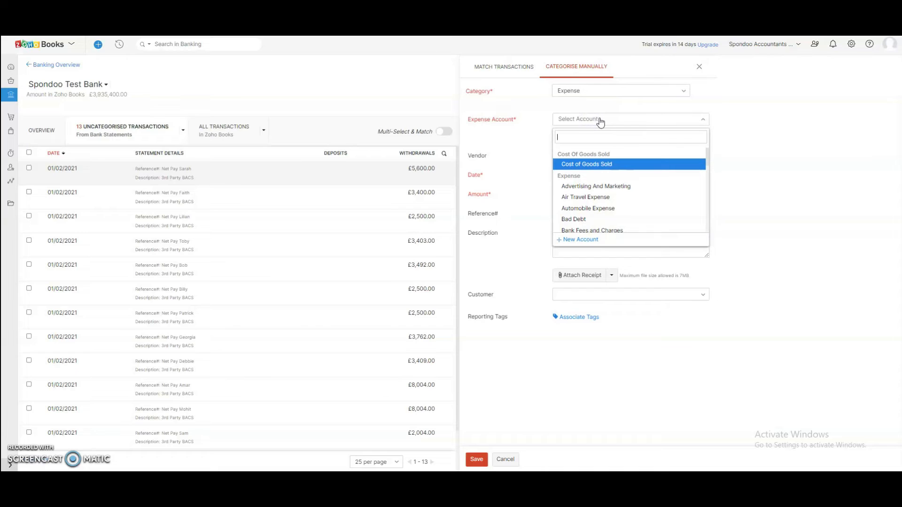
{"action": "type", "text": "wage"}
{"action": "left_click", "coordinate": [586, 165]}
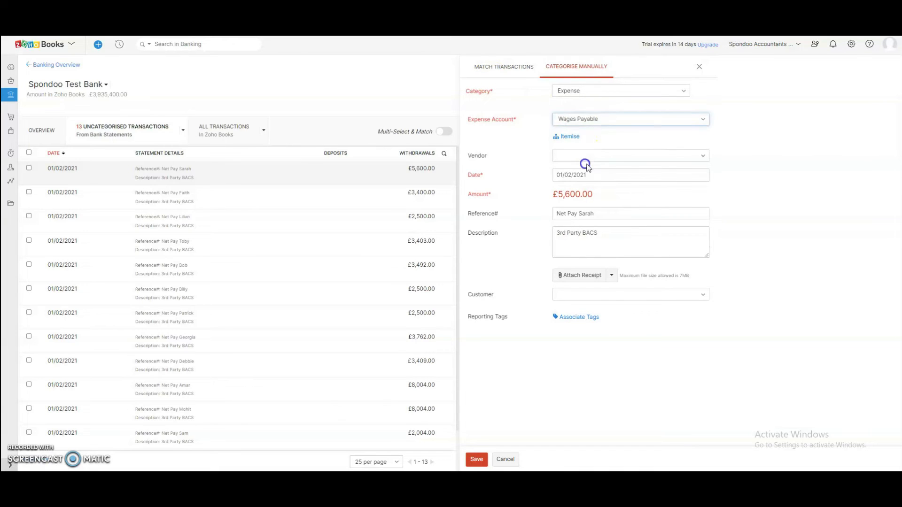
{"action": "left_click", "coordinate": [576, 159]}
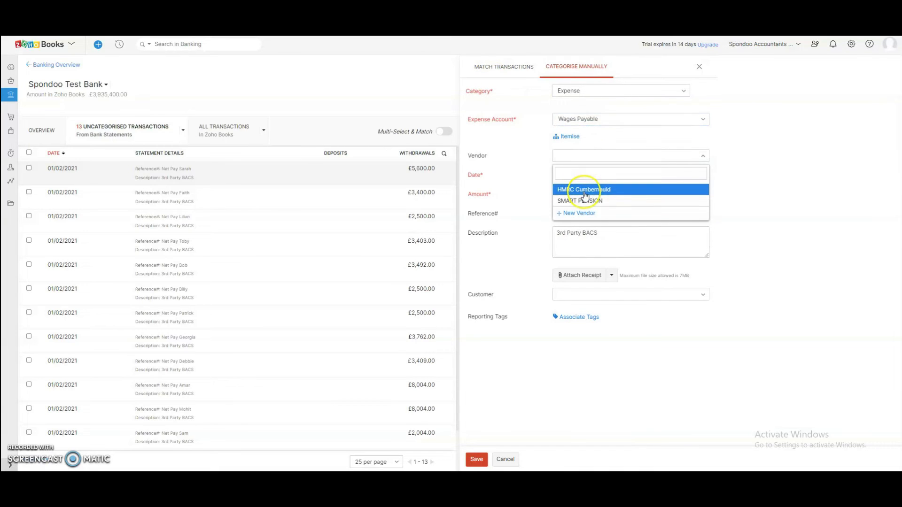
{"action": "left_click", "coordinate": [521, 139]}
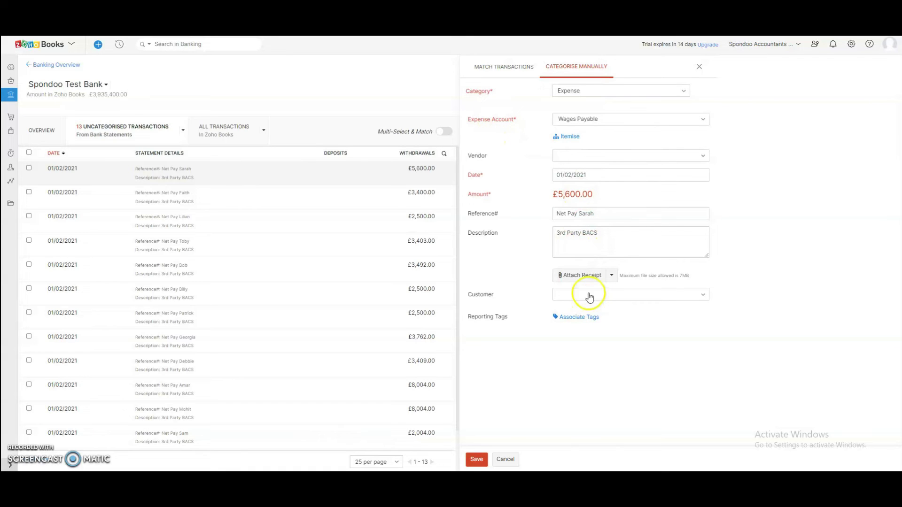
{"action": "left_click", "coordinate": [477, 460]}
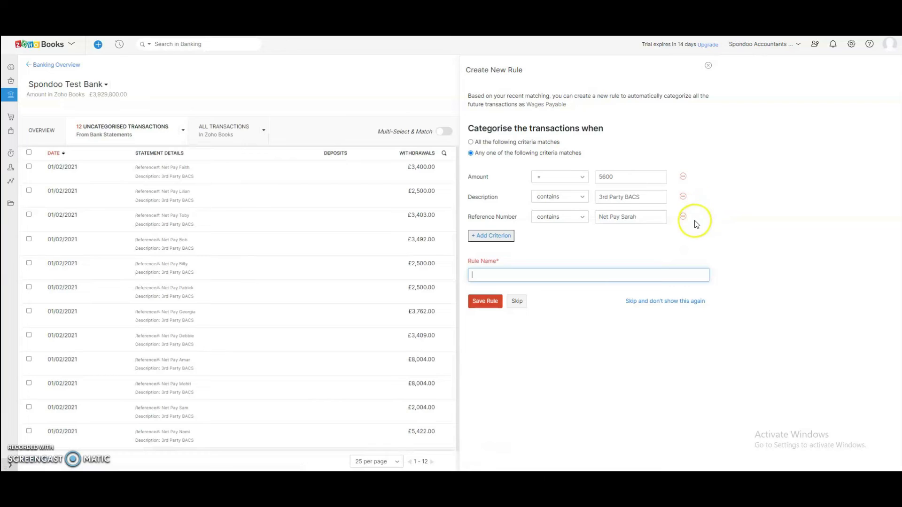
Remove the reference number and amount criteria from the new Wages Payable rule, name it bank, and save it.
{"action": "left_click", "coordinate": [683, 217]}
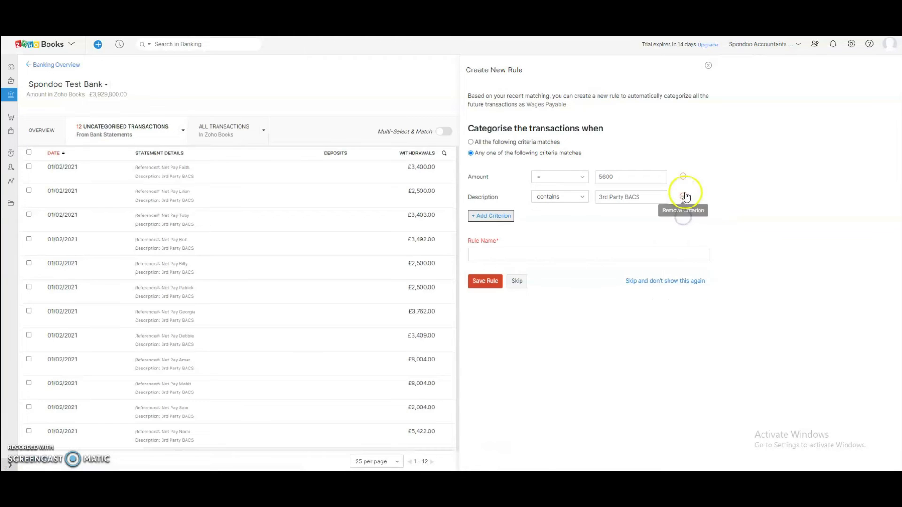
{"action": "left_click", "coordinate": [683, 177]}
{"action": "left_click", "coordinate": [523, 235]}
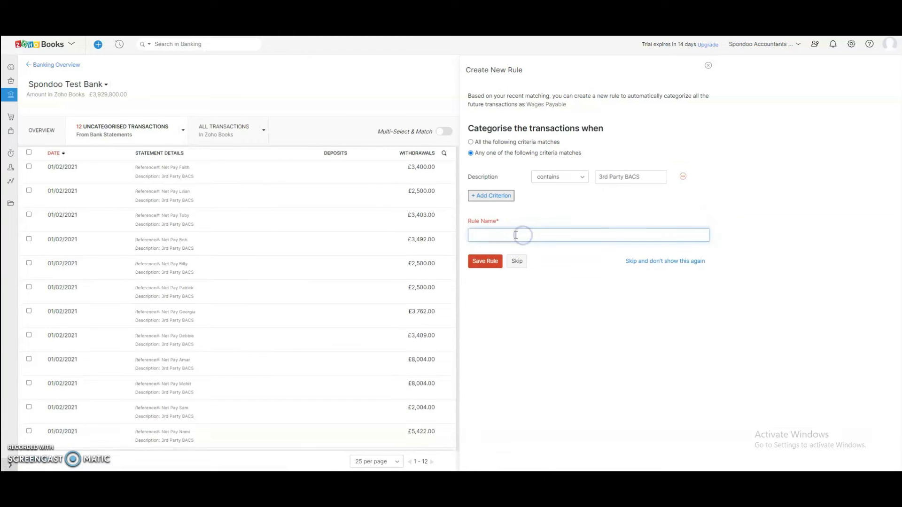
{"action": "left_click", "coordinate": [489, 261]}
Categorise the £3,400.00 and £3,403.00 net pay withdrawals and the first £2,500.00 one as Wages Payable expenses.
{"action": "left_click", "coordinate": [348, 163]}
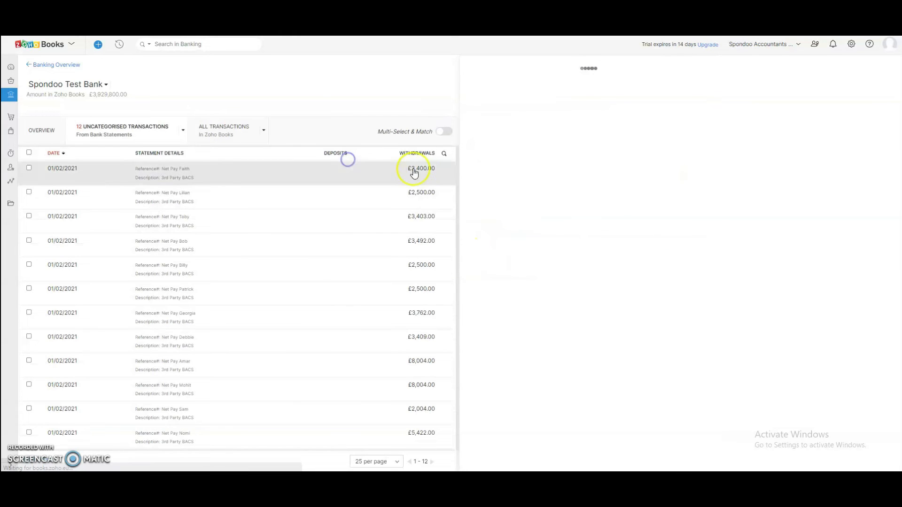
{"action": "left_click", "coordinate": [476, 462]}
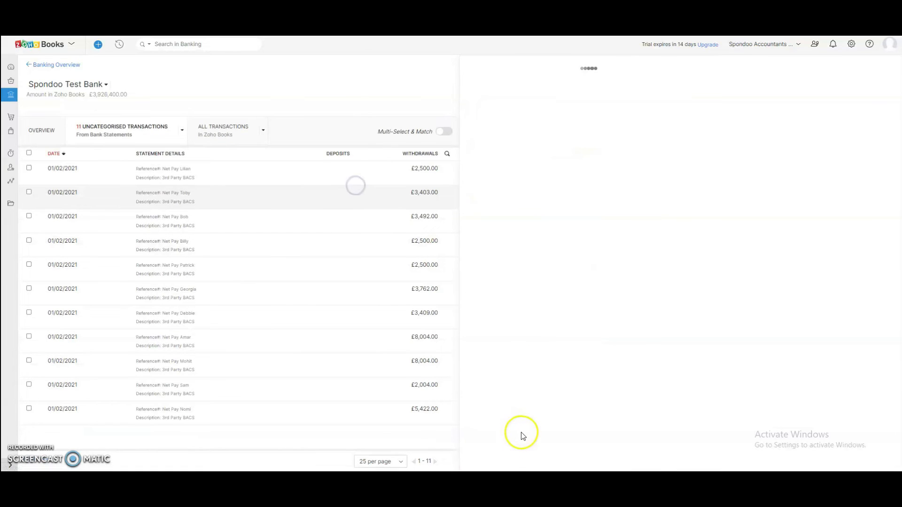
{"action": "left_click", "coordinate": [476, 462]}
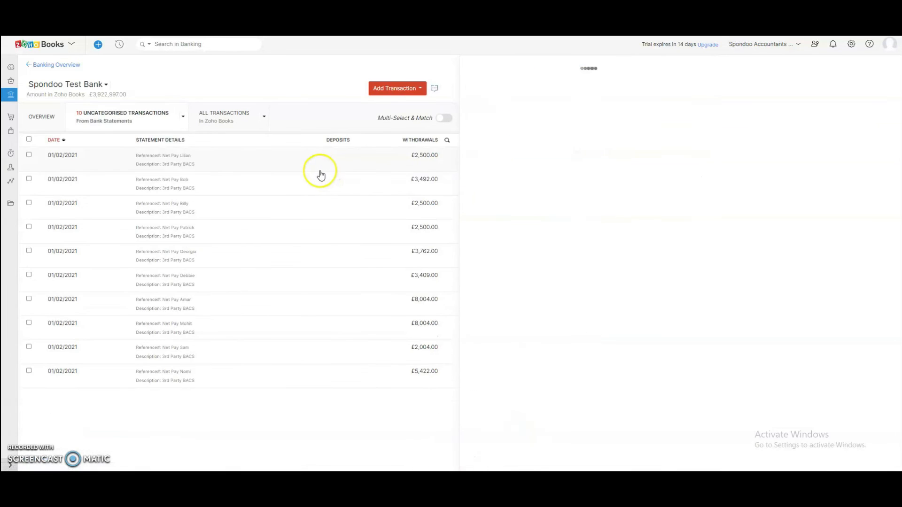
{"action": "left_click", "coordinate": [320, 170]}
{"action": "left_click", "coordinate": [475, 459]}
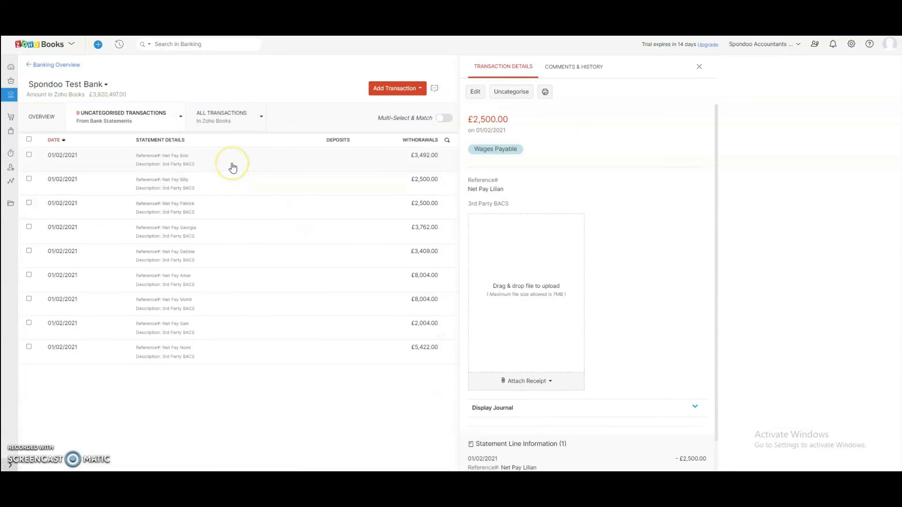
Categorise the £3,492.00 net pay withdrawal and the two remaining £2,500.00 ones as Wages Payable expenses.
{"action": "left_click", "coordinate": [233, 168]}
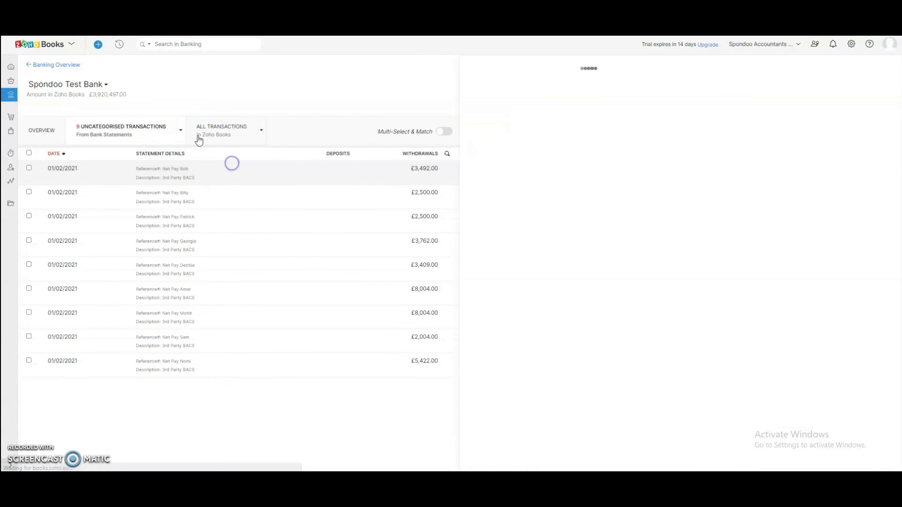
{"action": "left_click", "coordinate": [474, 459]}
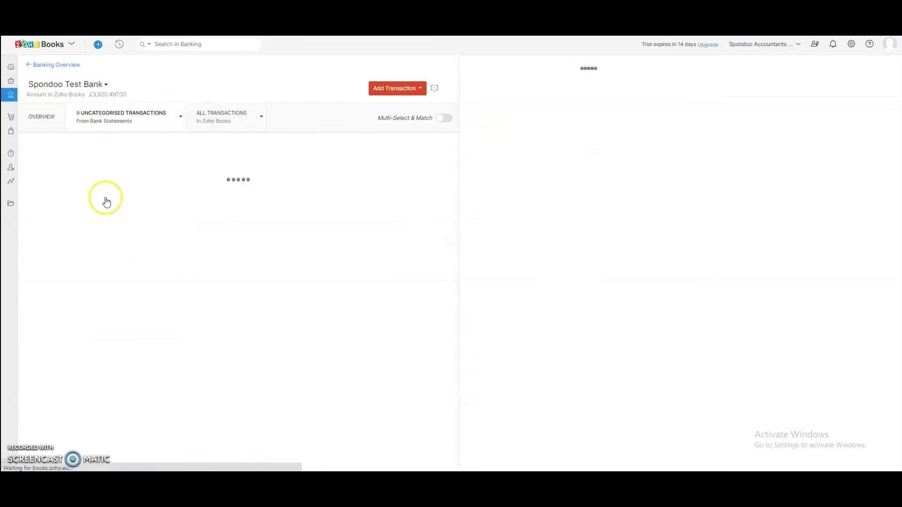
{"action": "left_click", "coordinate": [140, 161]}
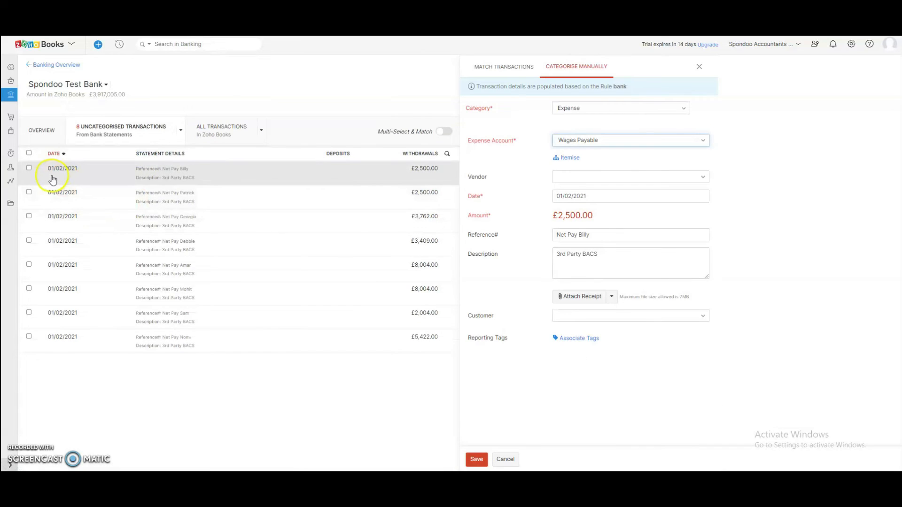
{"action": "left_click", "coordinate": [478, 460]}
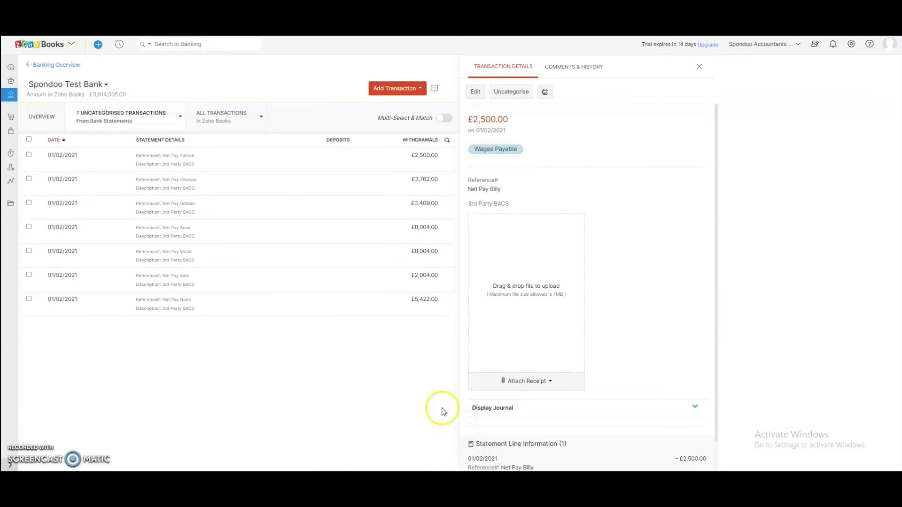
{"action": "left_click", "coordinate": [78, 168]}
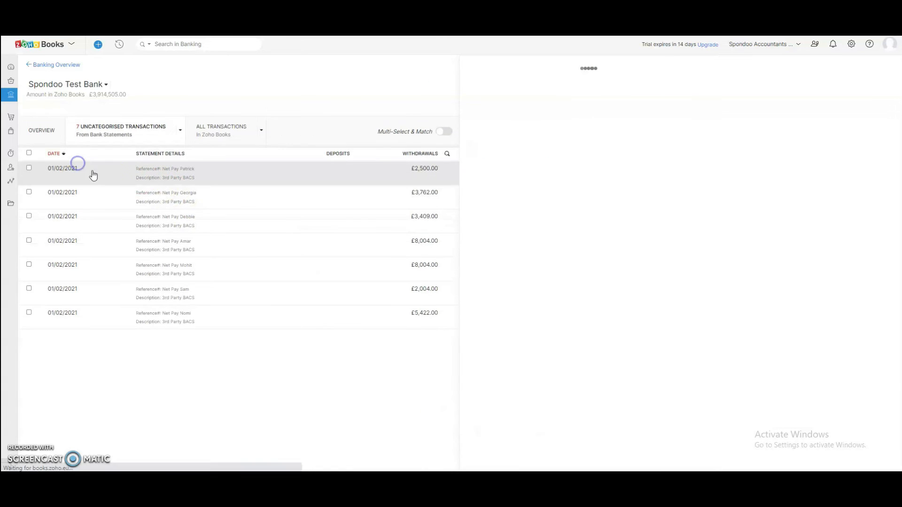
{"action": "left_click", "coordinate": [476, 455]}
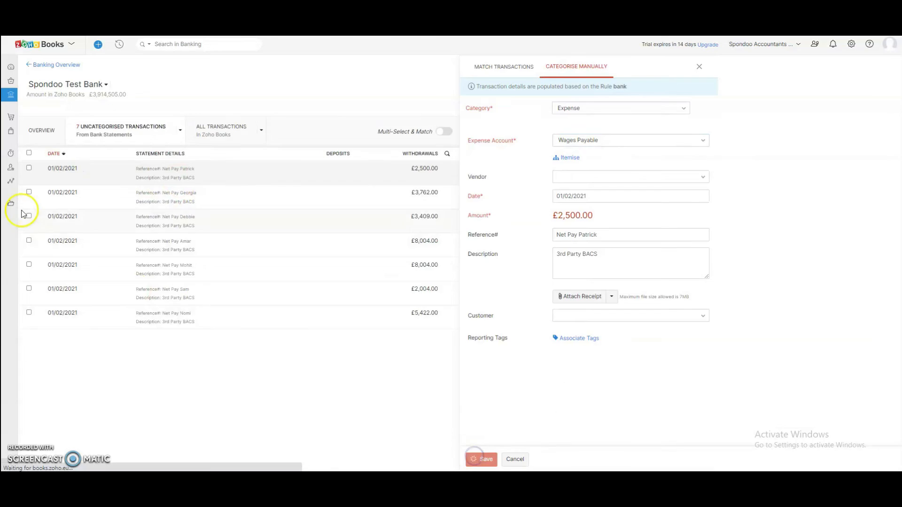
Categorise the £3,762.00 and £3,409.00 net pay withdrawals and the first £8,004.00 one as Wages Payable expenses.
{"action": "left_click", "coordinate": [170, 161]}
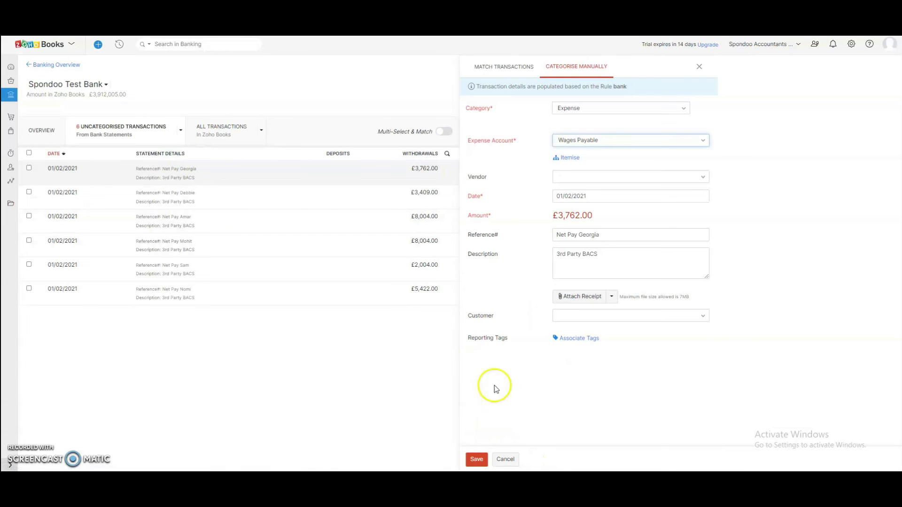
{"action": "left_click", "coordinate": [485, 459]}
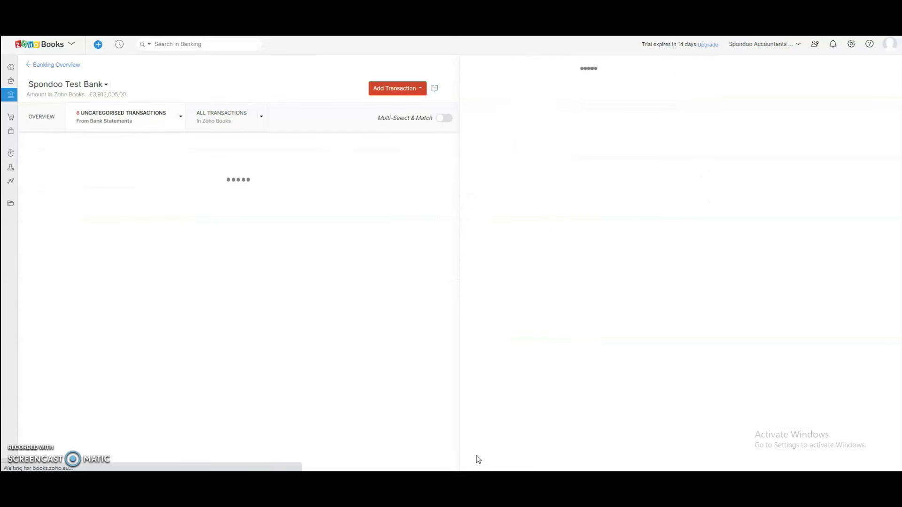
{"action": "left_click", "coordinate": [228, 166]}
{"action": "left_click", "coordinate": [480, 459]}
{"action": "left_click", "coordinate": [225, 162]}
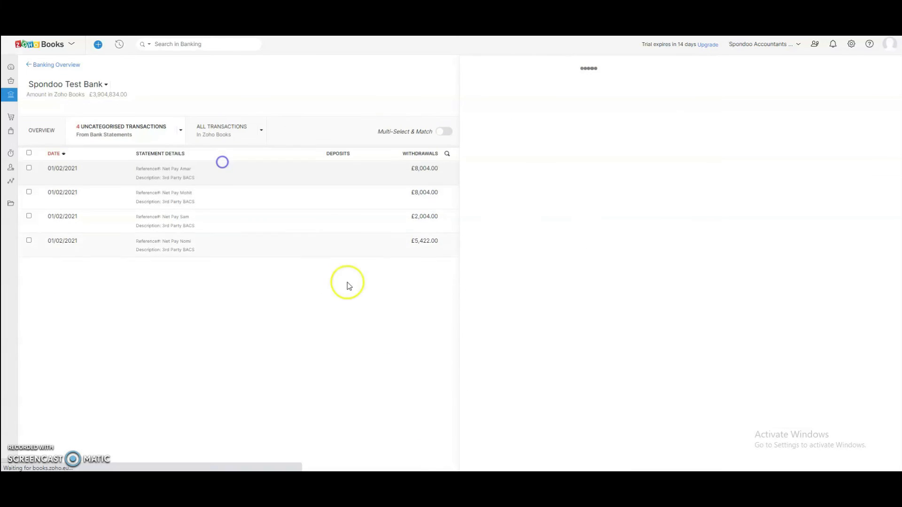
{"action": "left_click", "coordinate": [478, 459]}
Categorise the last three net pay withdrawals, £8,004.00, £2,004.00 and £5,422.00, as Wages Payable expenses.
{"action": "left_click", "coordinate": [240, 171]}
{"action": "left_click", "coordinate": [484, 457]}
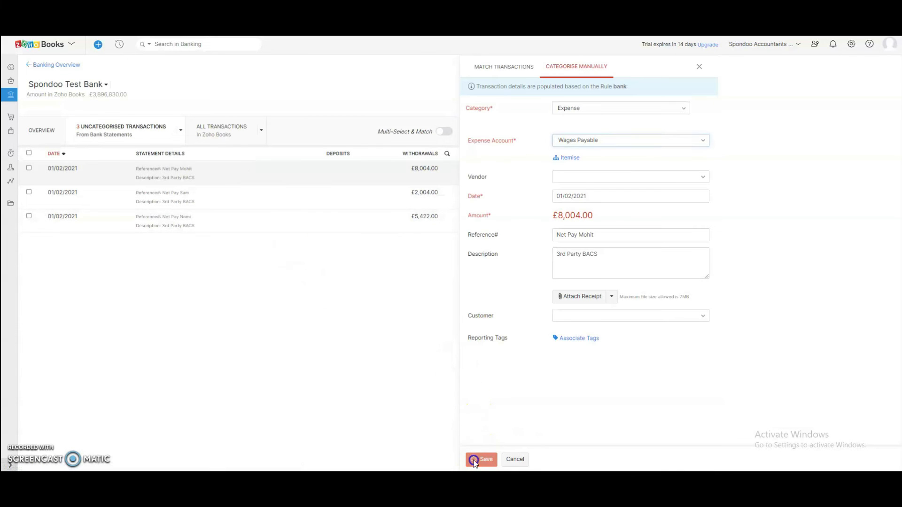
{"action": "left_click", "coordinate": [219, 161]}
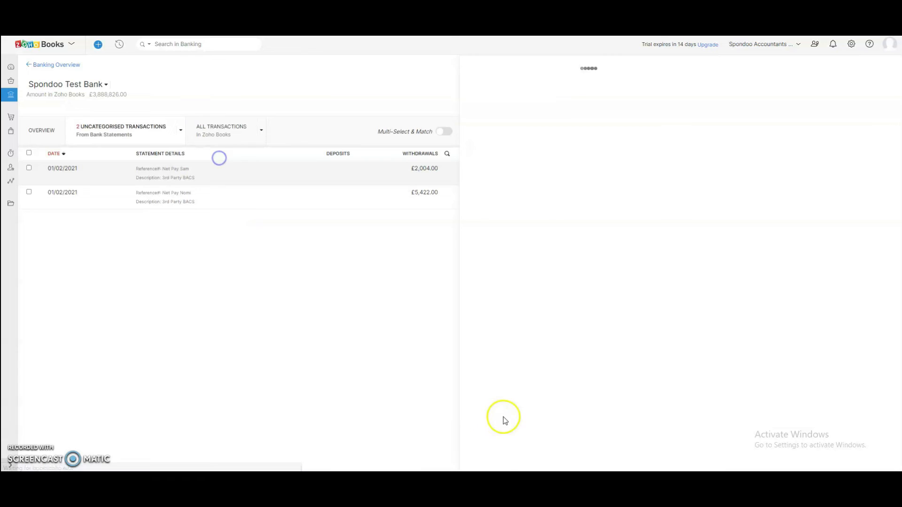
{"action": "left_click", "coordinate": [481, 459]}
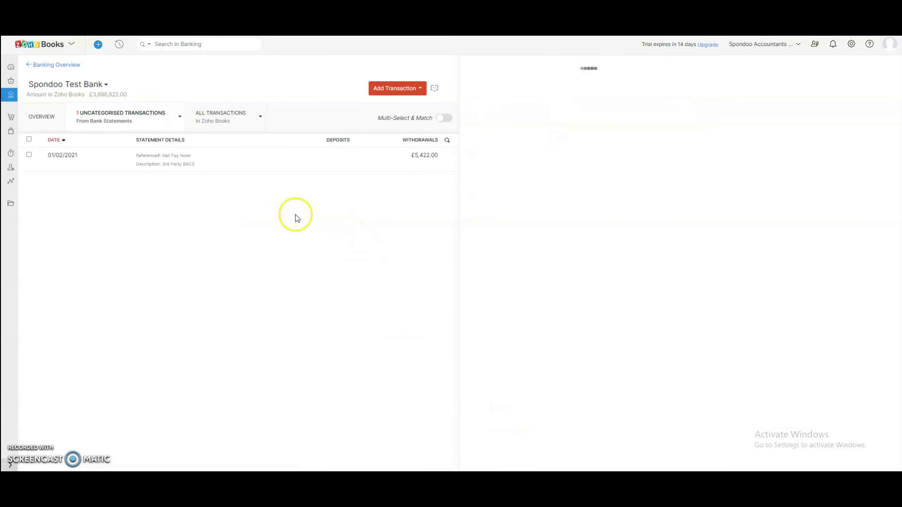
{"action": "left_click", "coordinate": [266, 160]}
{"action": "left_click", "coordinate": [480, 459]}
Open the Balance Sheet report and run it as of 02/02/2021.
{"action": "left_click", "coordinate": [11, 180]}
{"action": "left_click", "coordinate": [108, 181]}
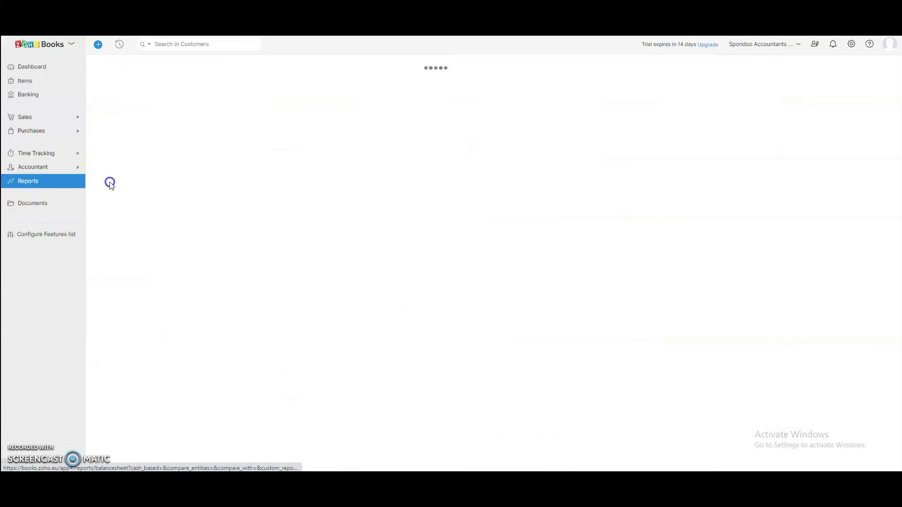
{"action": "left_click", "coordinate": [382, 140]}
{"action": "left_click", "coordinate": [151, 69]}
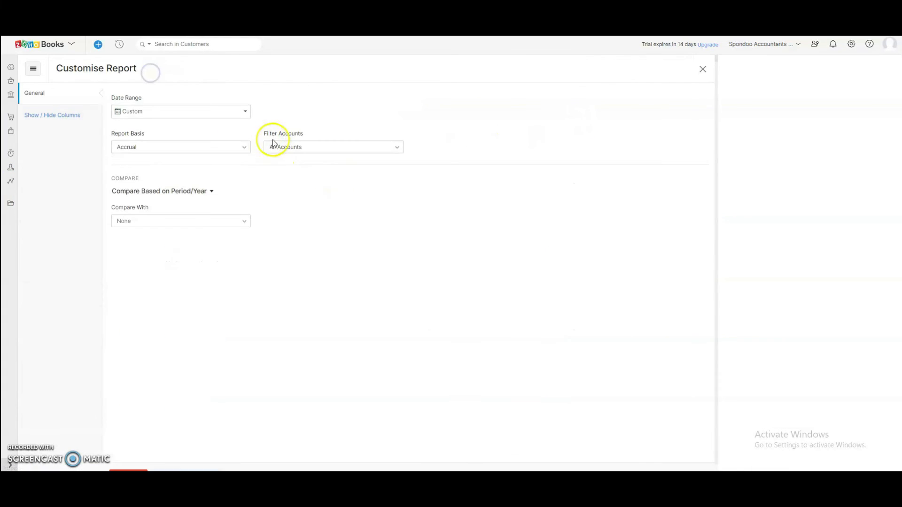
{"action": "left_click", "coordinate": [142, 113]}
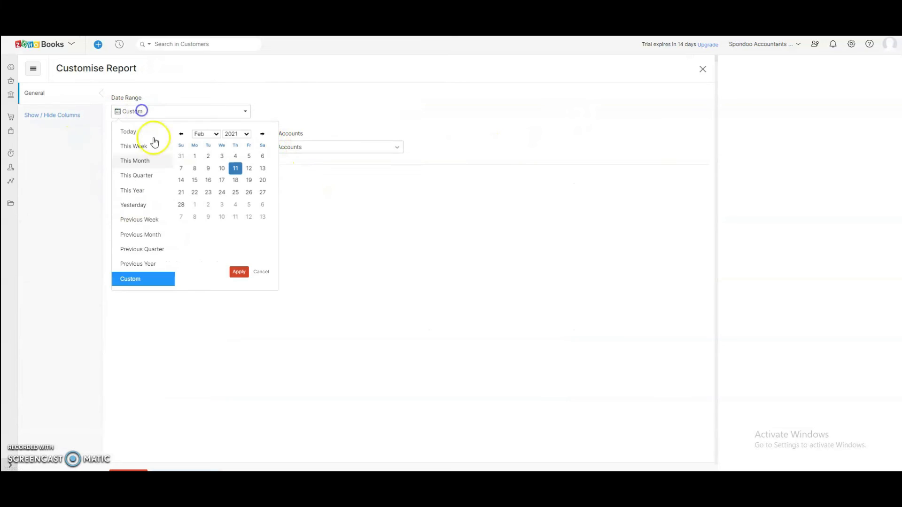
{"action": "left_click", "coordinate": [208, 158]}
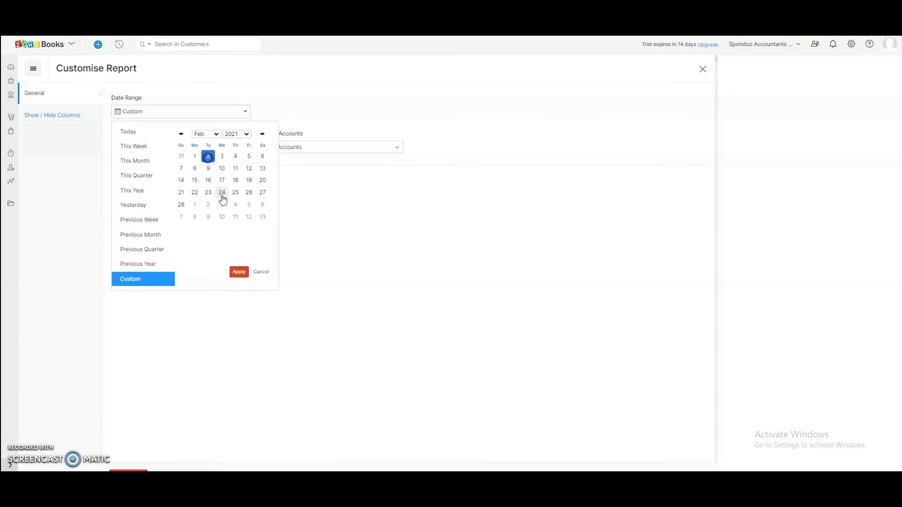
{"action": "left_click", "coordinate": [239, 272]}
{"action": "scroll", "coordinate": [163, 405], "scroll_direction": "down", "scroll_amount": 1}
{"action": "left_click", "coordinate": [128, 460]}
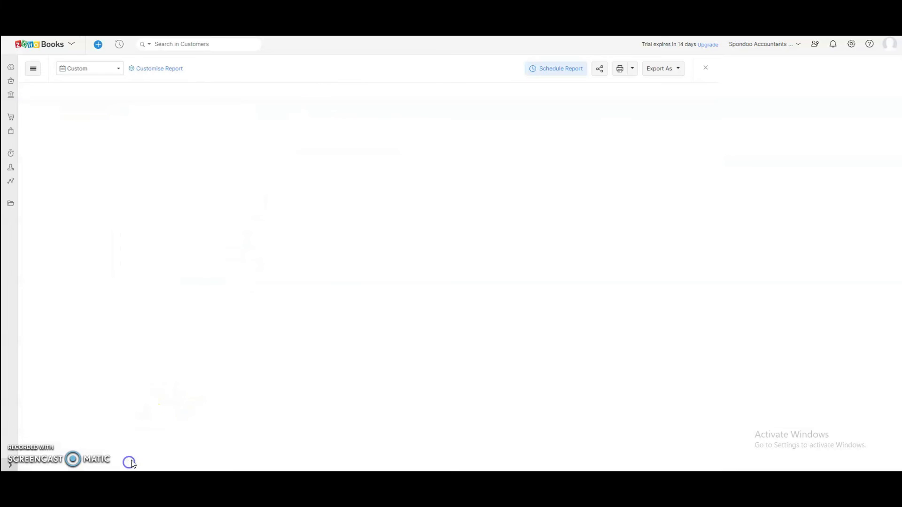
Check the Wages Payable balance, compare the net pay expenses with the payroll journal in its account transactions, and return to the Balance Sheet.
{"action": "scroll", "coordinate": [446, 240], "scroll_direction": "down", "scroll_amount": 1}
{"action": "scroll", "coordinate": [446, 240], "scroll_direction": "down", "scroll_amount": 6}
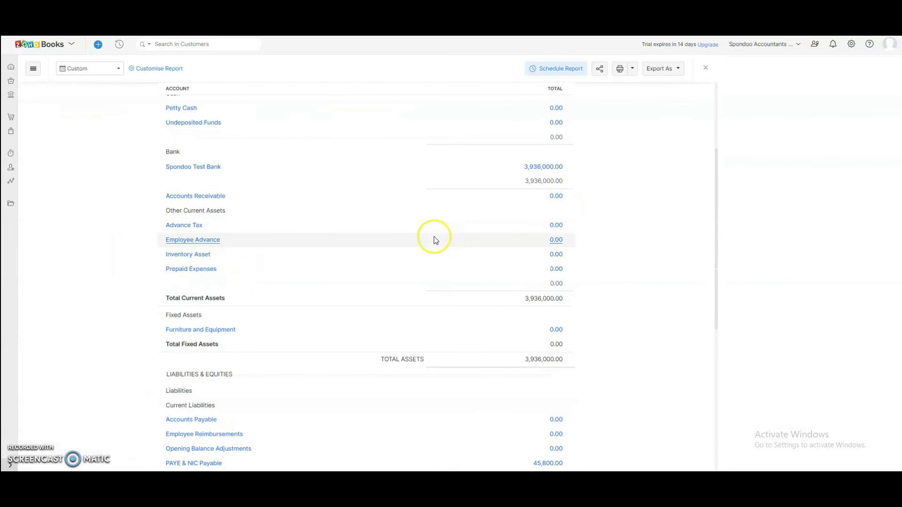
{"action": "left_click_drag", "start_coordinate": [573, 332], "coordinate": [547, 337]}
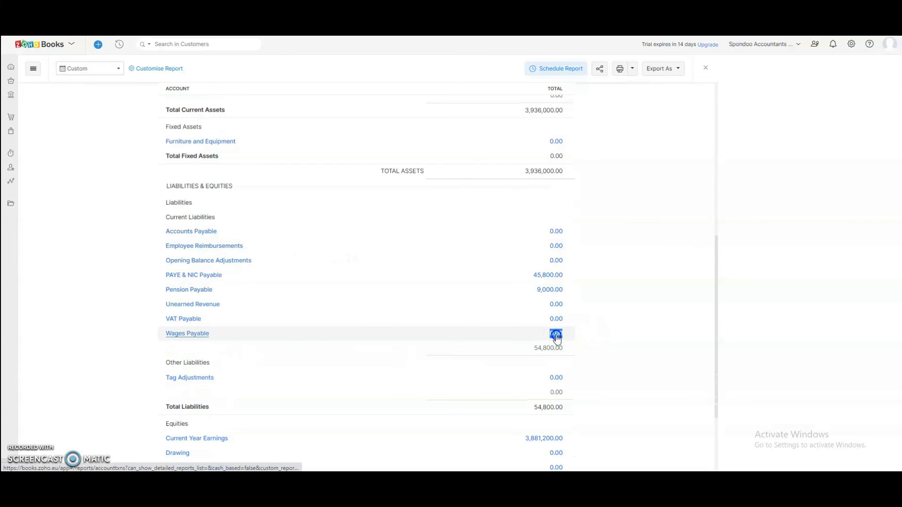
{"action": "left_click", "coordinate": [556, 334]}
{"action": "scroll", "coordinate": [555, 266], "scroll_direction": "down", "scroll_amount": 1}
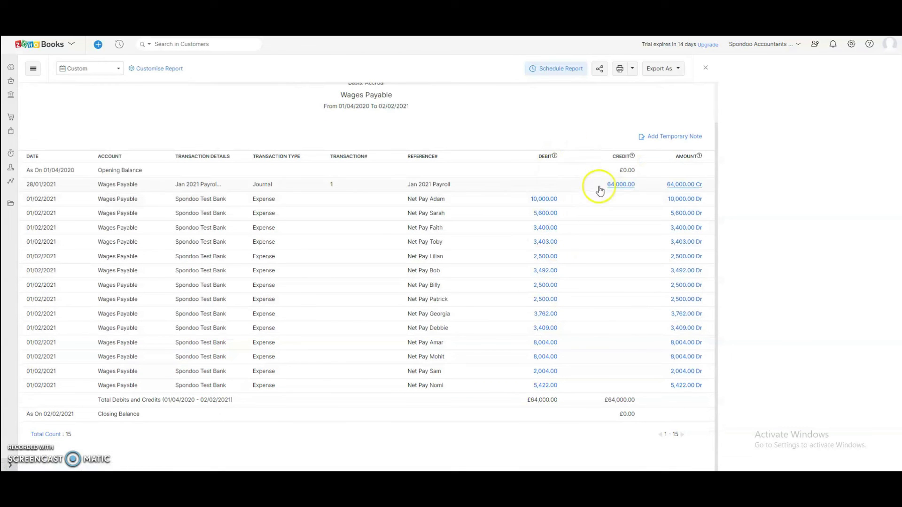
{"action": "left_click_drag", "start_coordinate": [570, 191], "coordinate": [498, 399]}
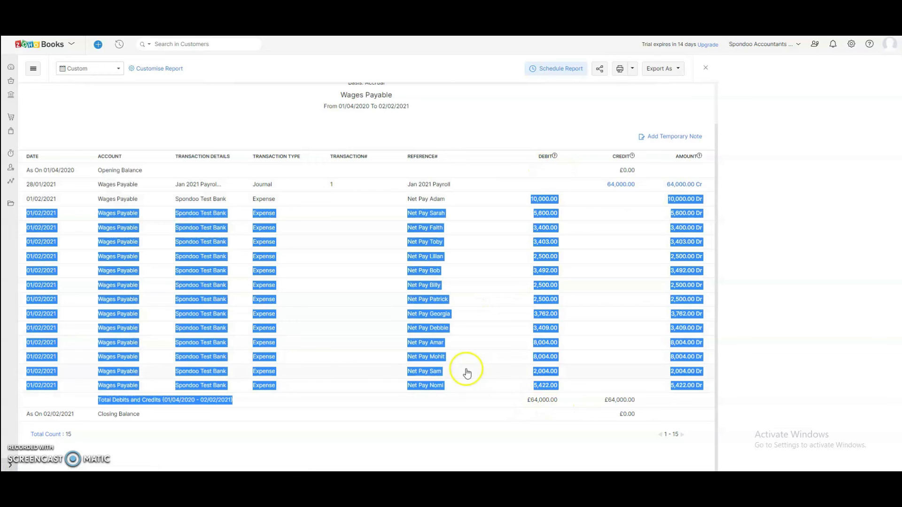
{"action": "key", "text": "alt+Left"}
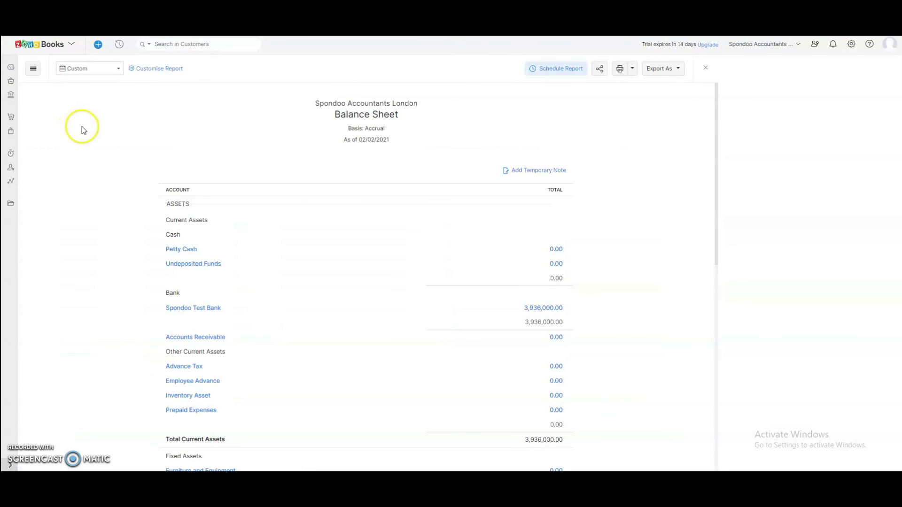
Rerun the Balance Sheet as of 31/01/2021 and go to its current liabilities.
{"action": "left_click", "coordinate": [153, 68]}
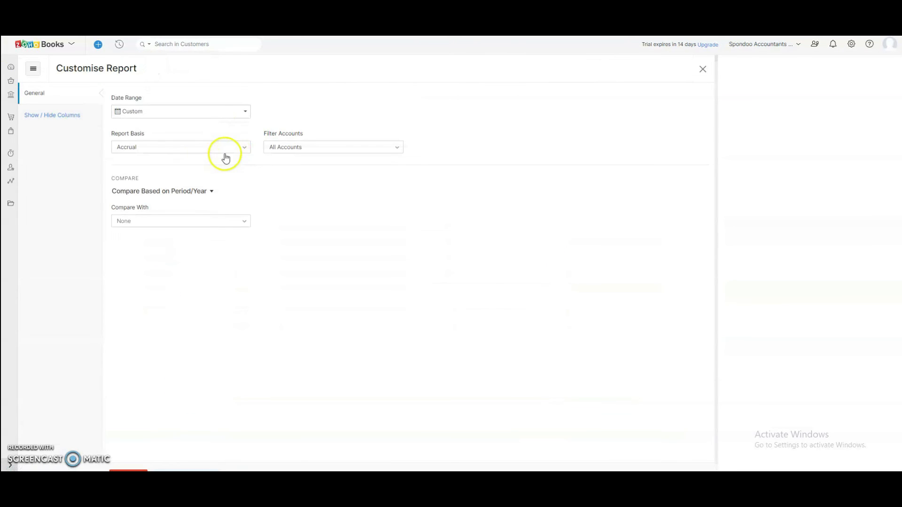
{"action": "left_click", "coordinate": [170, 113]}
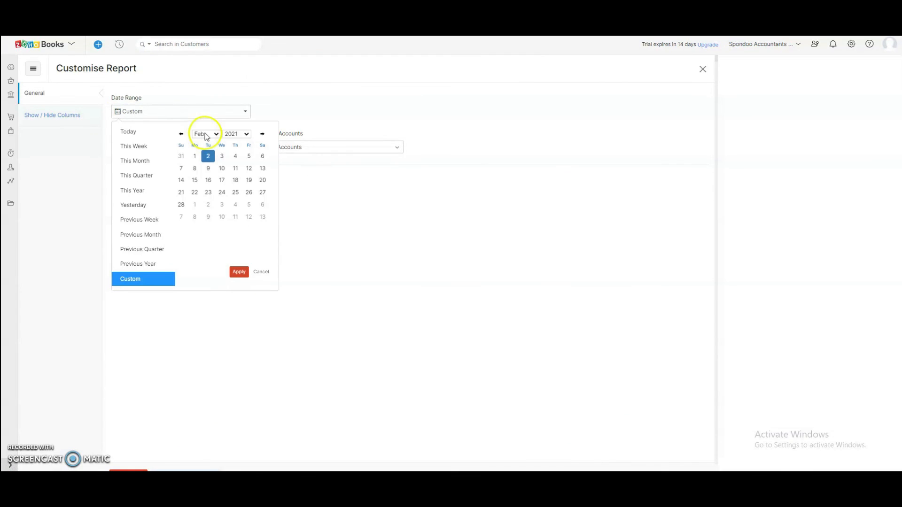
{"action": "left_click", "coordinate": [205, 134]}
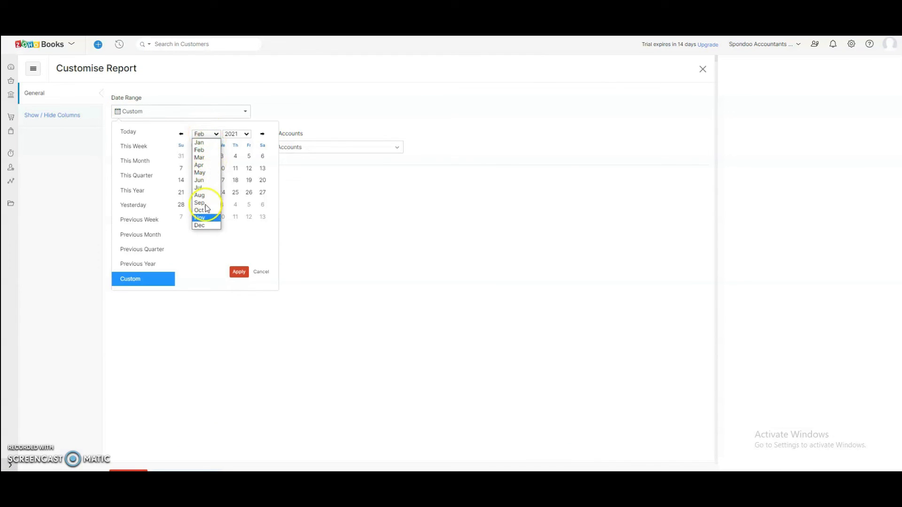
{"action": "left_click", "coordinate": [200, 142]}
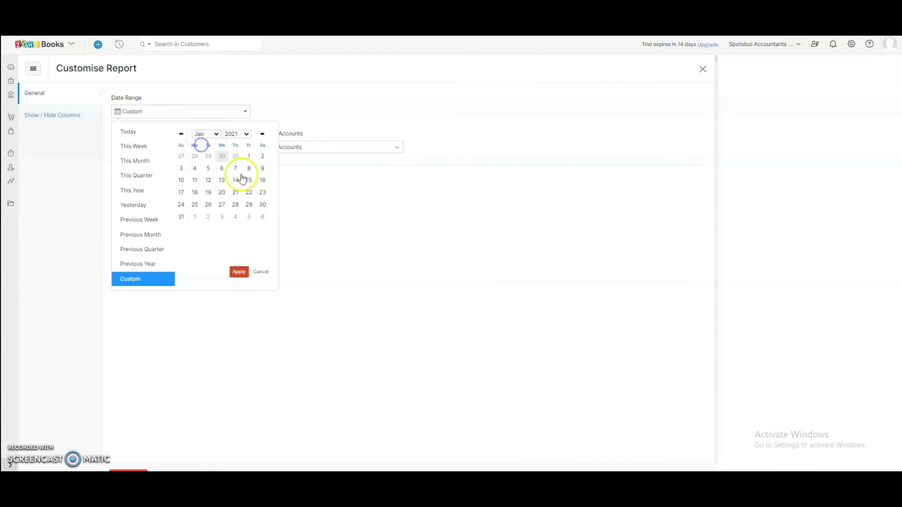
{"action": "left_click", "coordinate": [182, 218]}
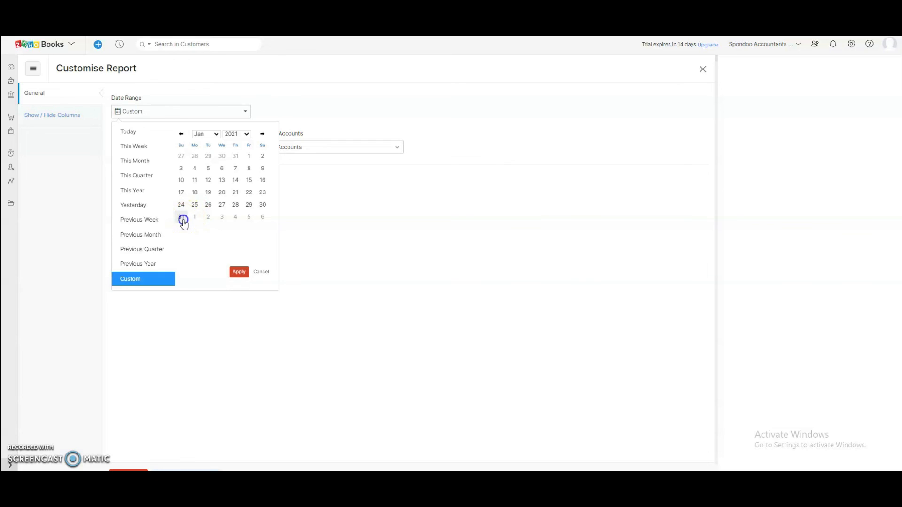
{"action": "left_click", "coordinate": [237, 272]}
{"action": "scroll", "coordinate": [236, 273], "scroll_direction": "down", "scroll_amount": 1}
{"action": "left_click", "coordinate": [126, 459]}
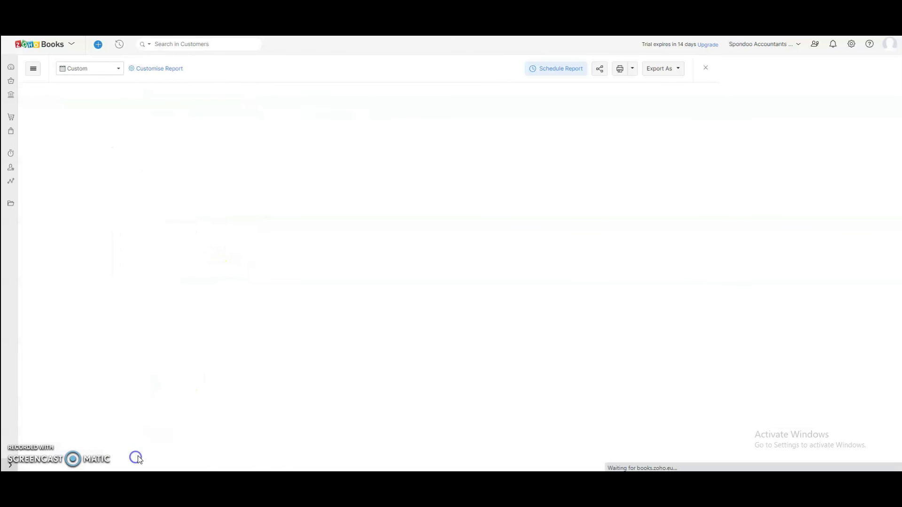
{"action": "scroll", "coordinate": [556, 282], "scroll_direction": "down", "scroll_amount": 6}
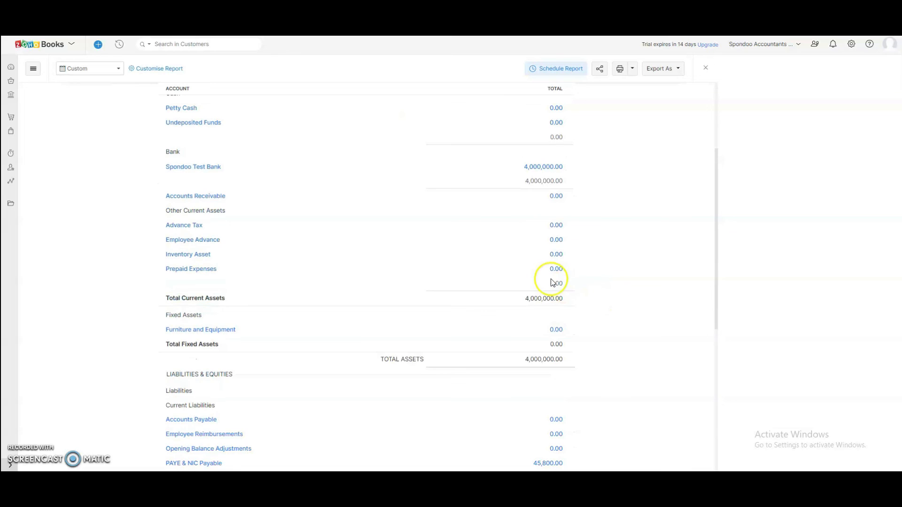
Check the Wages Payable, PAYE & NIC Payable and Pension Payable balances under current liabilities, and return to the dashboard.
{"action": "scroll", "coordinate": [429, 322], "scroll_direction": "down", "scroll_amount": 2}
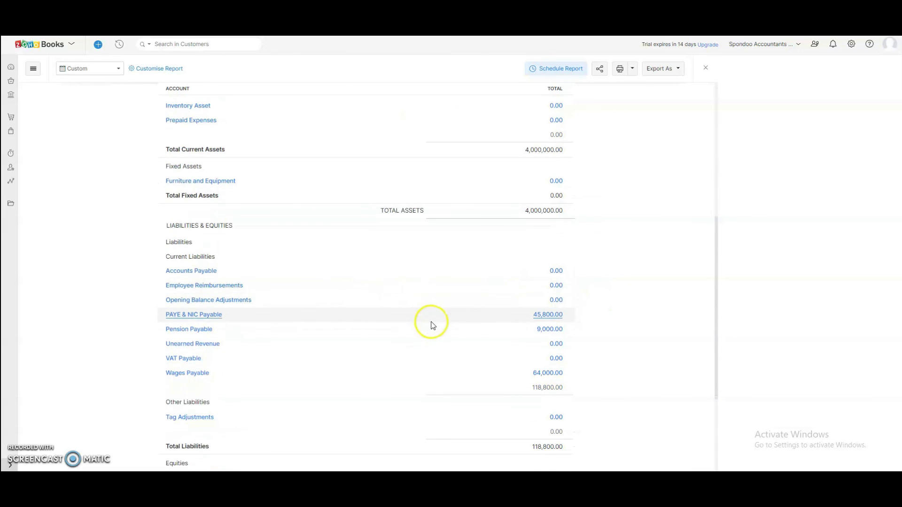
{"action": "left_click_drag", "start_coordinate": [531, 287], "coordinate": [565, 291]}
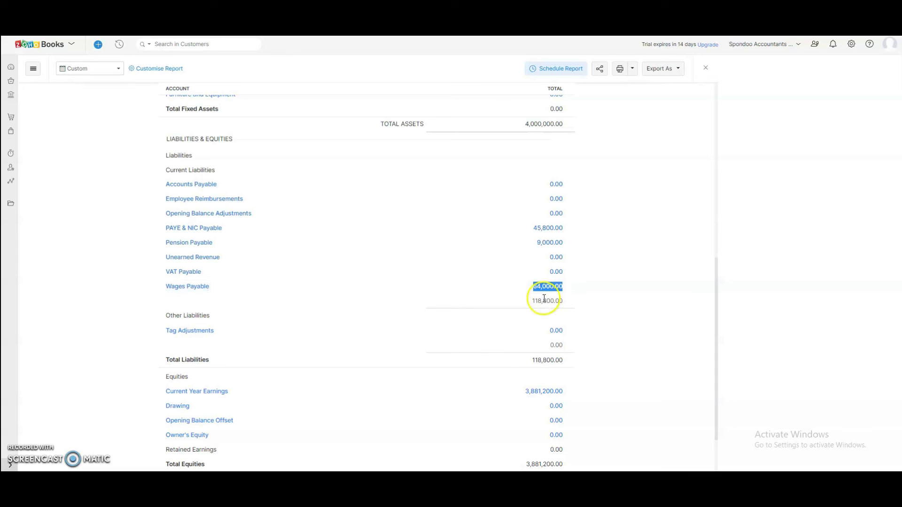
{"action": "left_click_drag", "start_coordinate": [543, 231], "coordinate": [570, 225]}
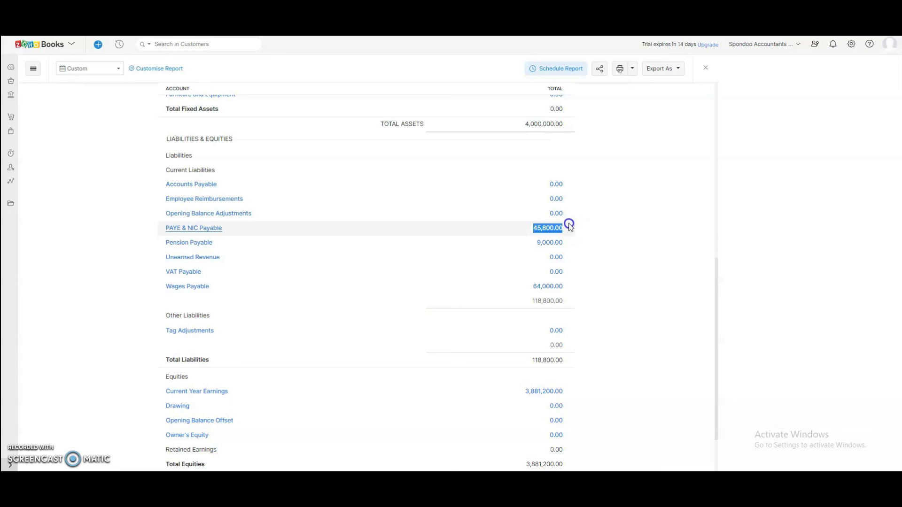
{"action": "left_click_drag", "start_coordinate": [161, 243], "coordinate": [529, 242]}
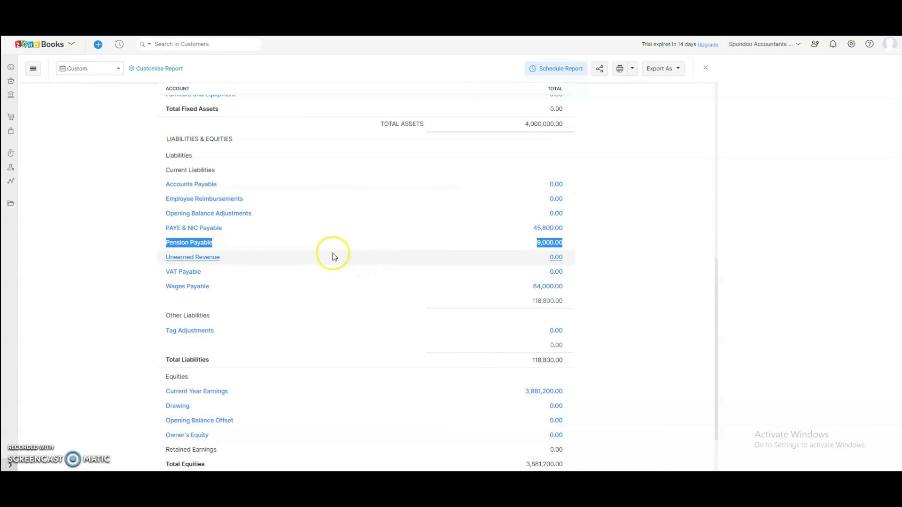
{"action": "left_click_drag", "start_coordinate": [522, 230], "coordinate": [573, 245]}
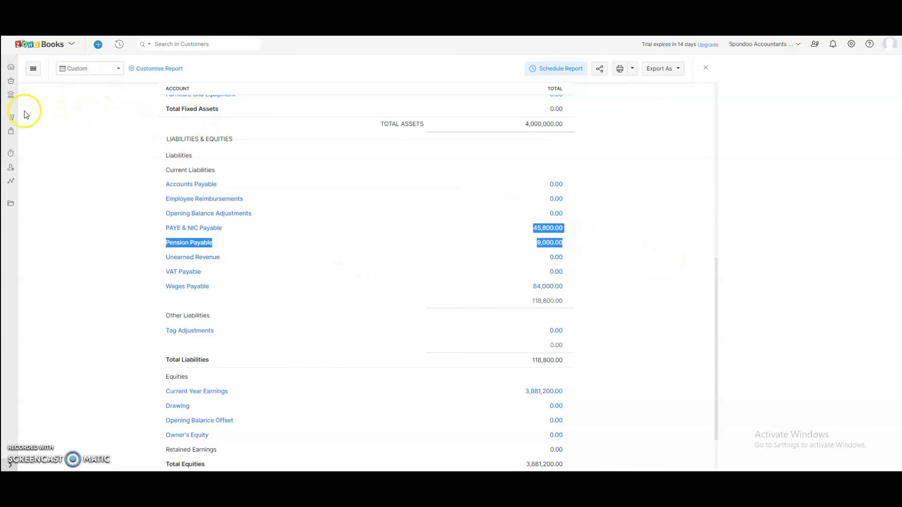
{"action": "left_click", "coordinate": [11, 69]}
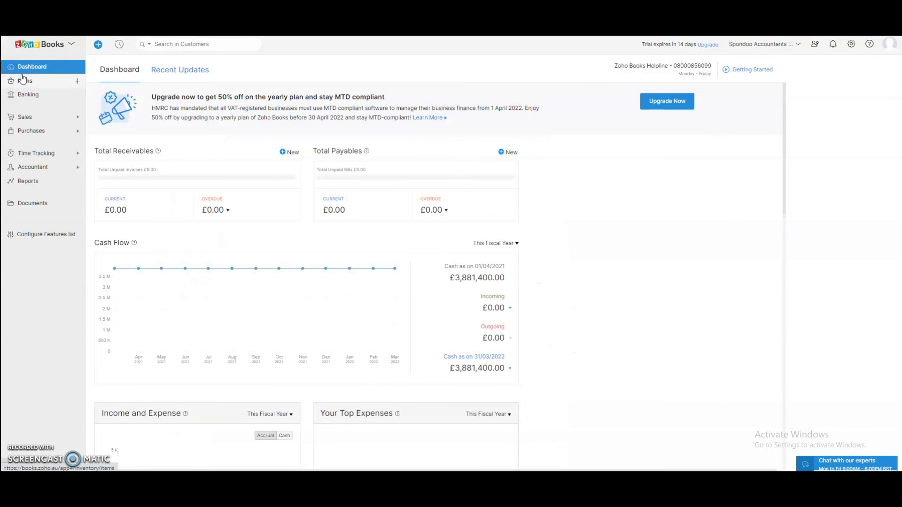